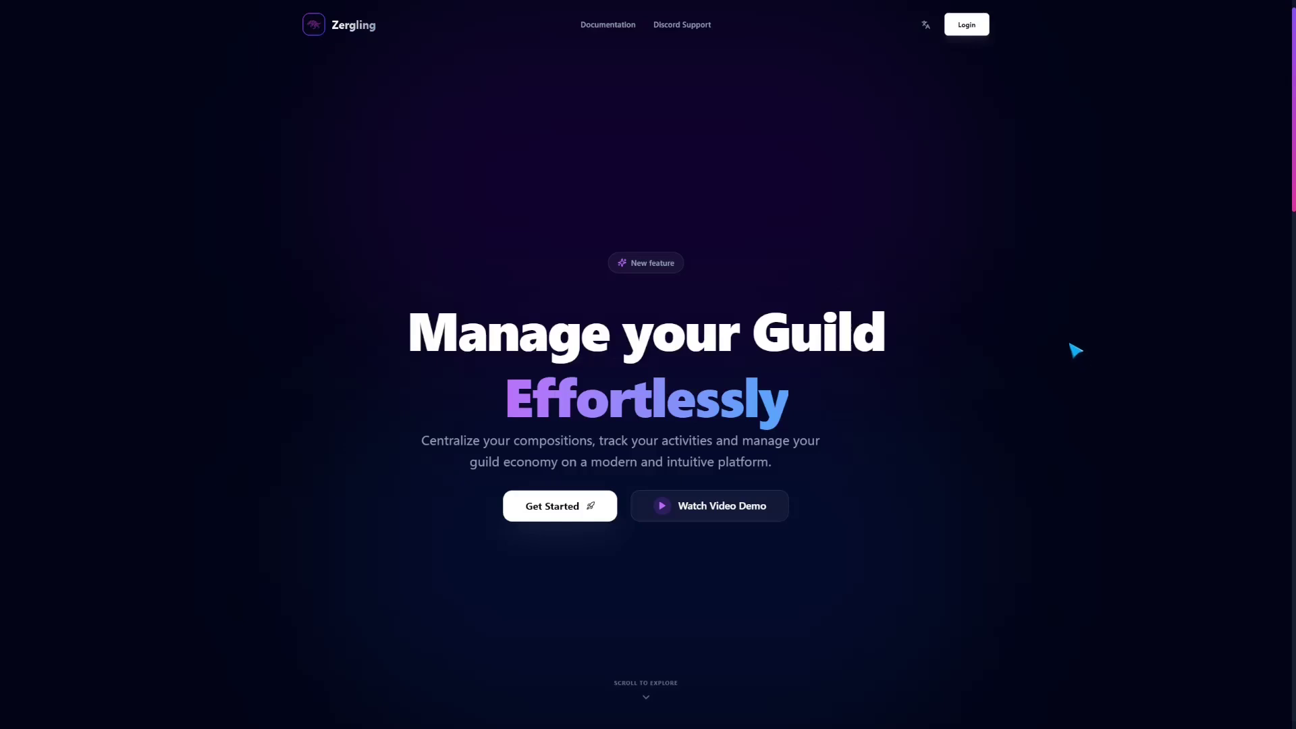
Step: Sign in to Zergling with Discord and authorize the app to access the account
{"action": "scroll", "coordinate": [1076, 355], "scroll_direction": "down", "scroll_amount": 6}
{"action": "scroll", "coordinate": [1076, 356], "scroll_direction": "down", "scroll_amount": 4}
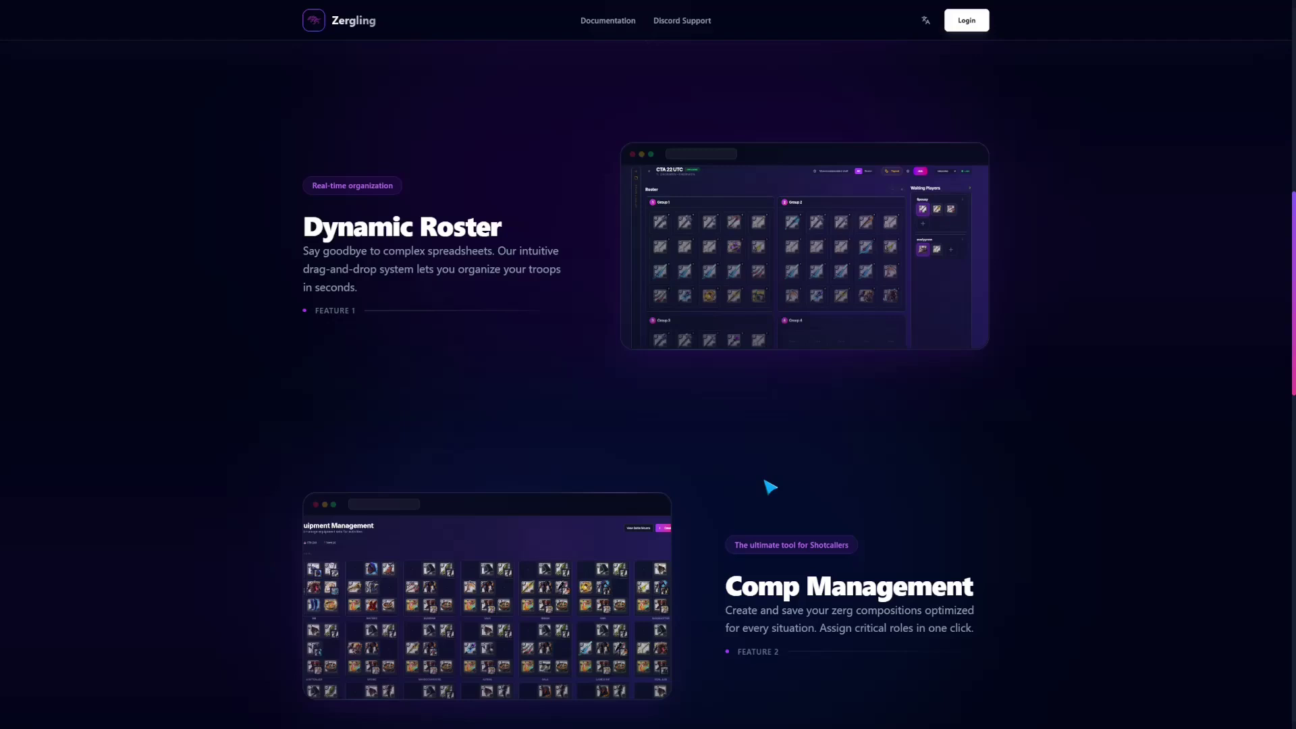
{"action": "scroll", "coordinate": [1047, 483], "scroll_direction": "down", "scroll_amount": 3}
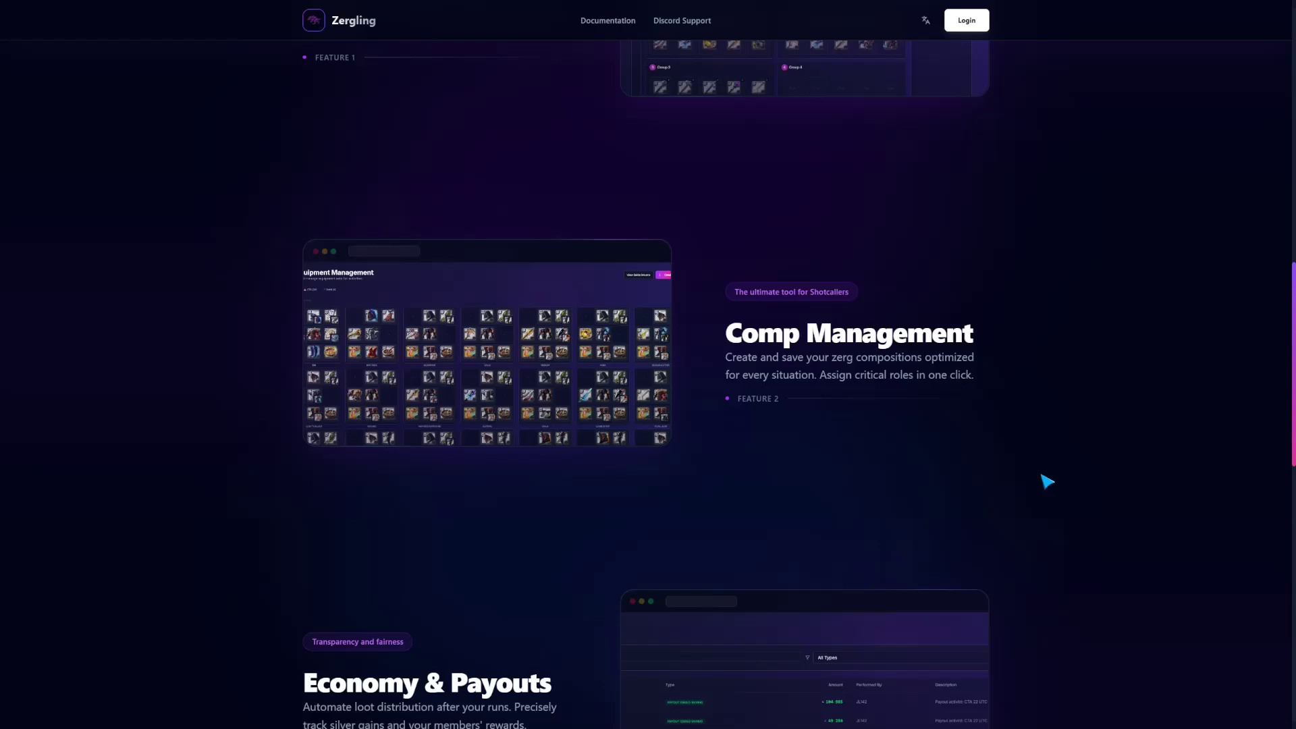
{"action": "scroll", "coordinate": [1121, 475], "scroll_direction": "down", "scroll_amount": 2}
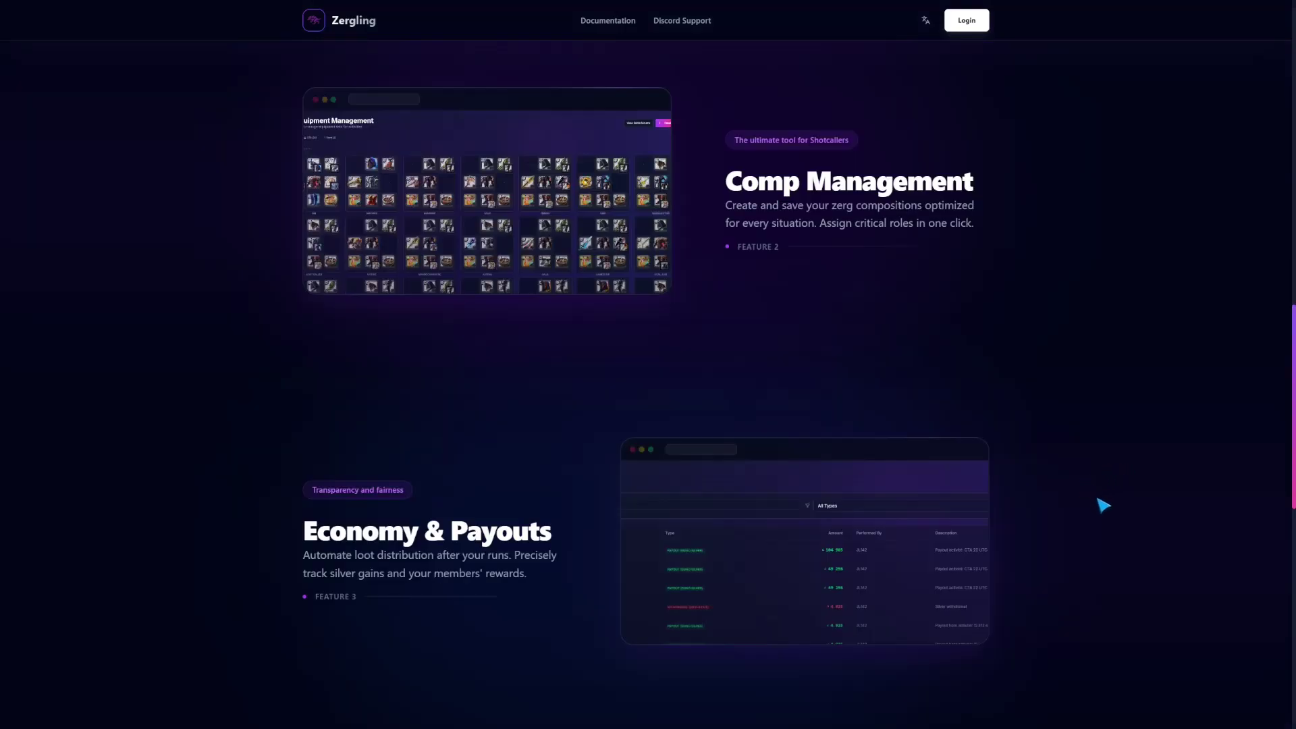
{"action": "scroll", "coordinate": [1105, 506], "scroll_direction": "up", "scroll_amount": 15}
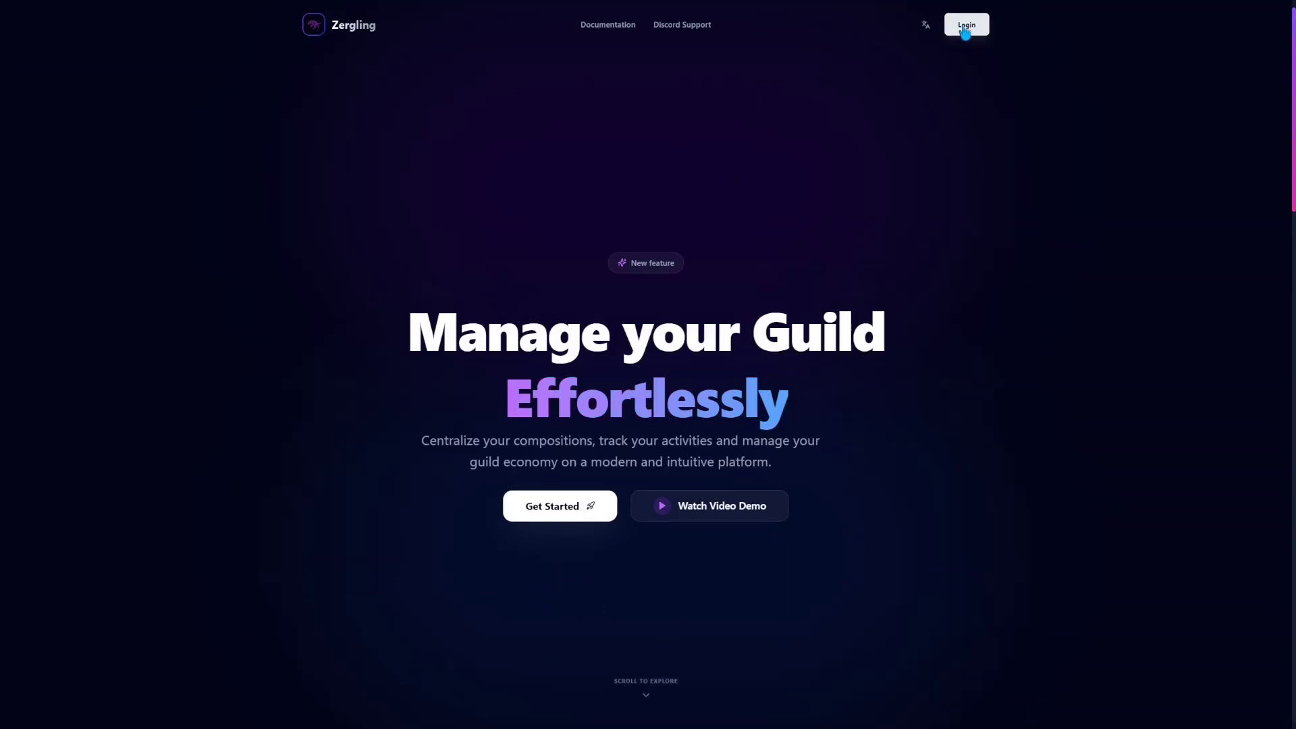
{"action": "left_click", "coordinate": [966, 28]}
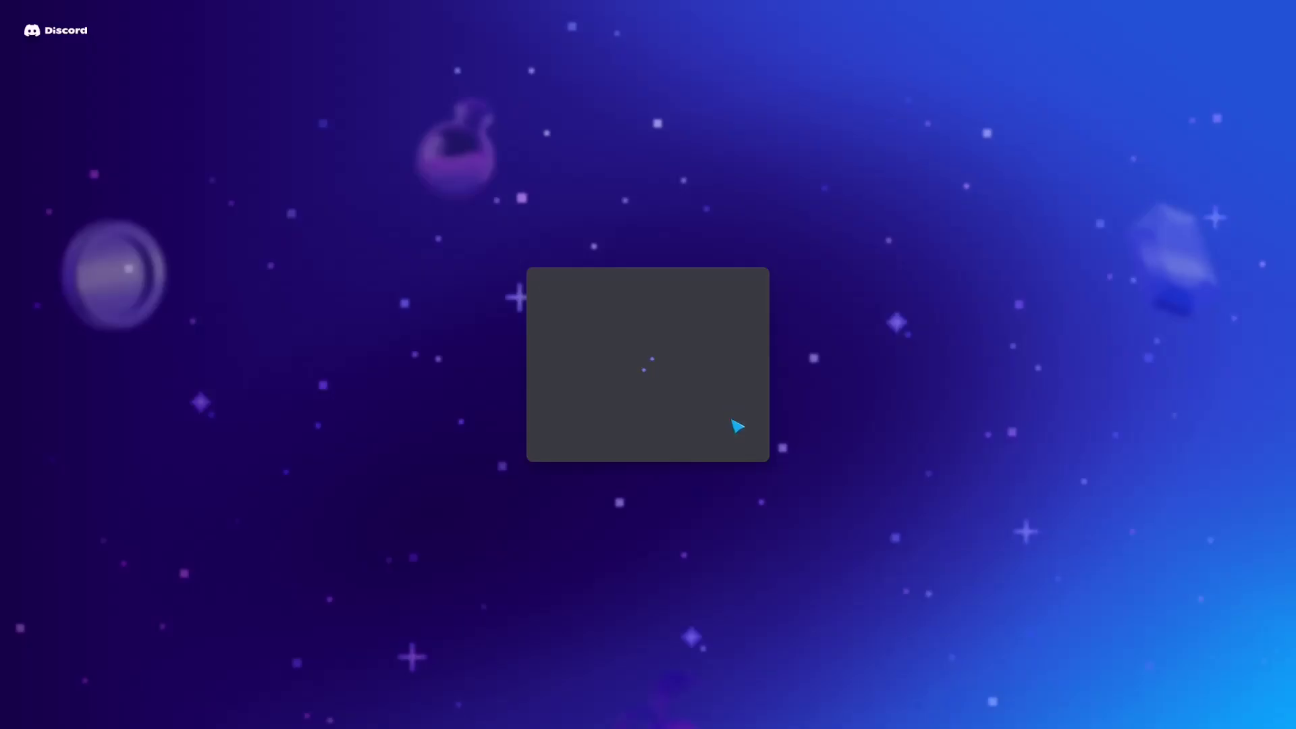
{"action": "scroll", "coordinate": [706, 454], "scroll_direction": "down", "scroll_amount": 1}
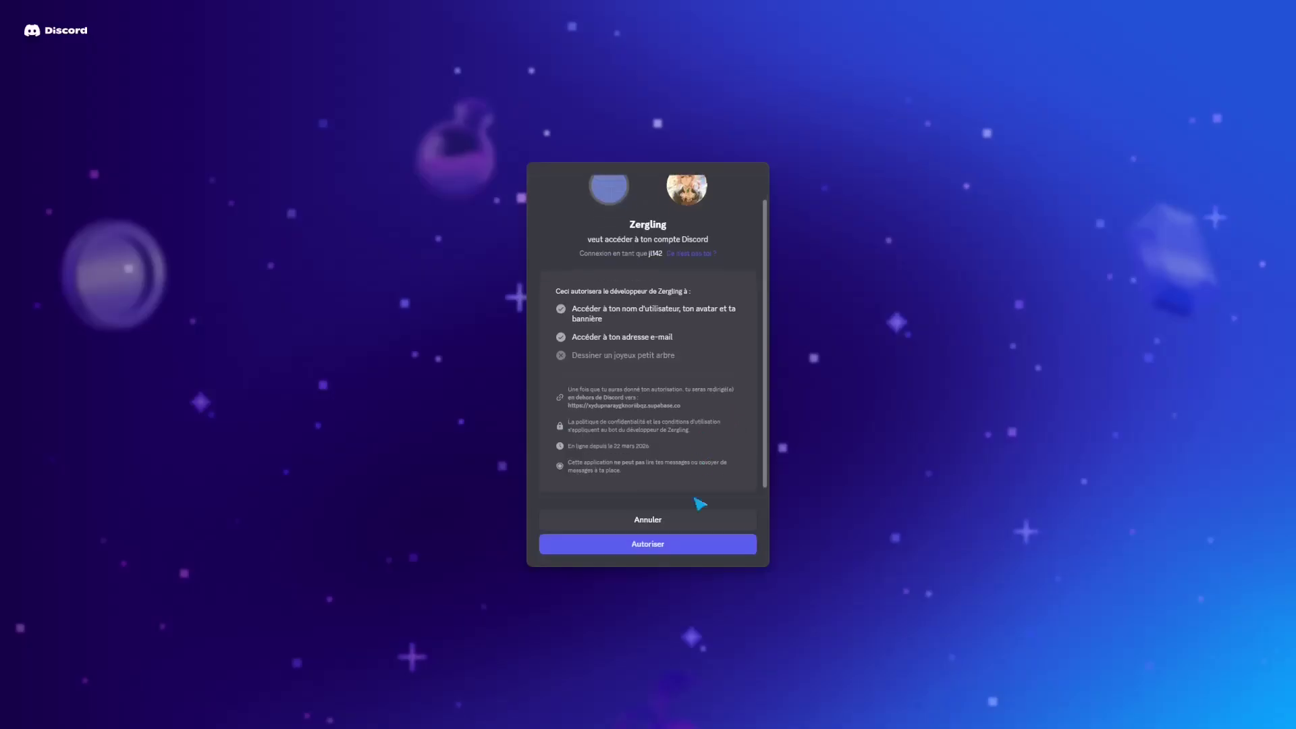
{"action": "left_click", "coordinate": [655, 546]}
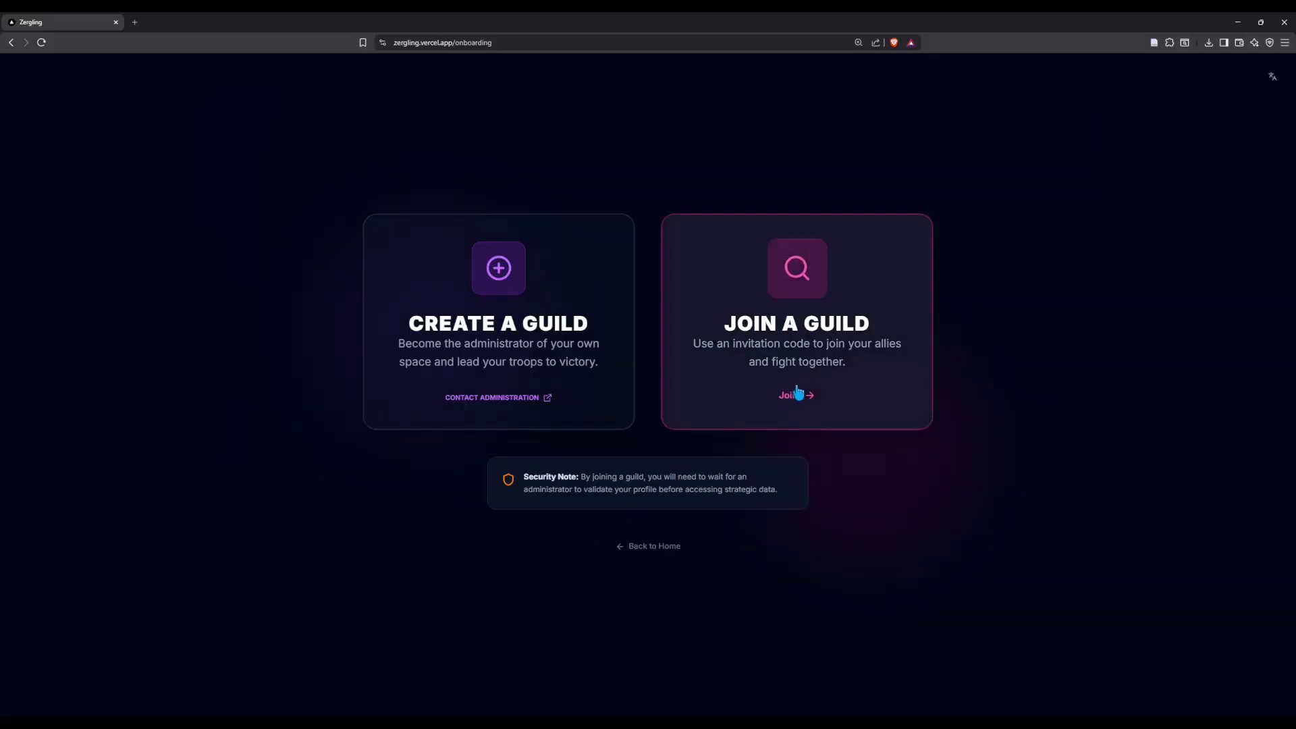
Step: Join the Critical guild with the pasted invitation code and enter its Activities dashboard
{"action": "left_click", "coordinate": [797, 394]}
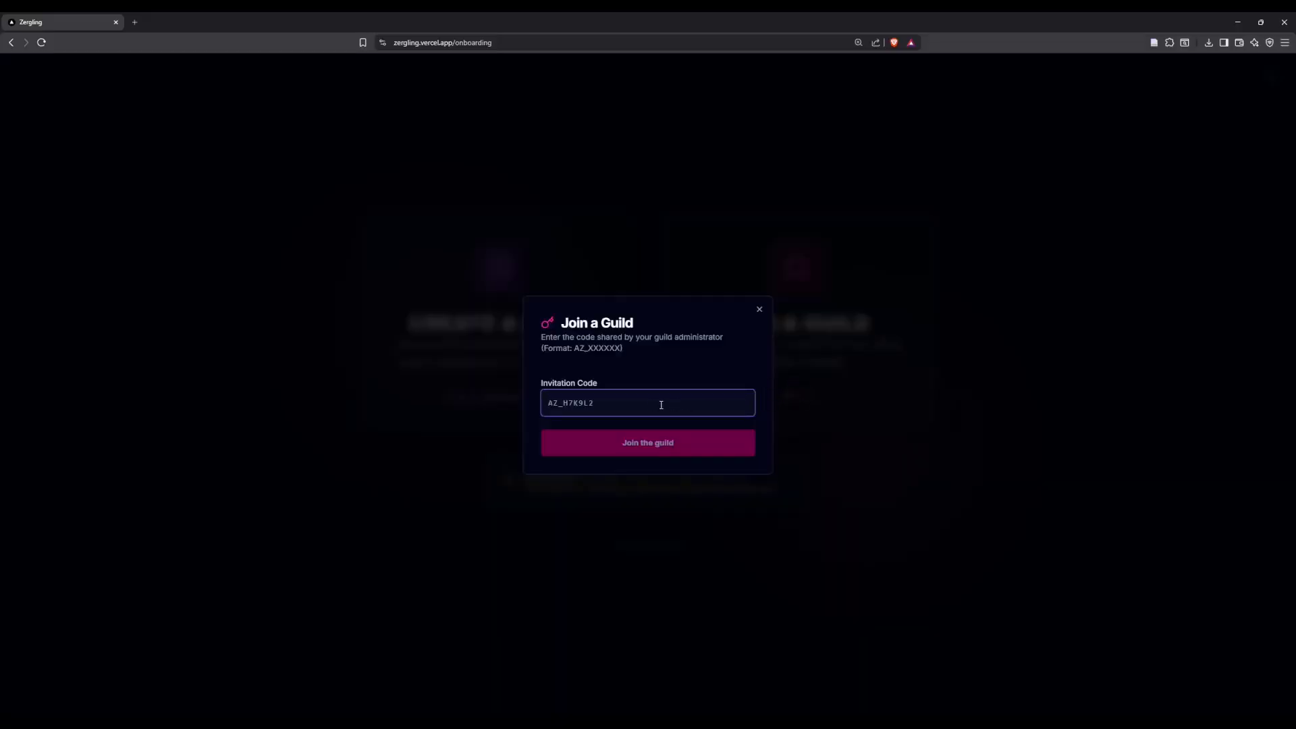
{"action": "left_click", "coordinate": [615, 439]}
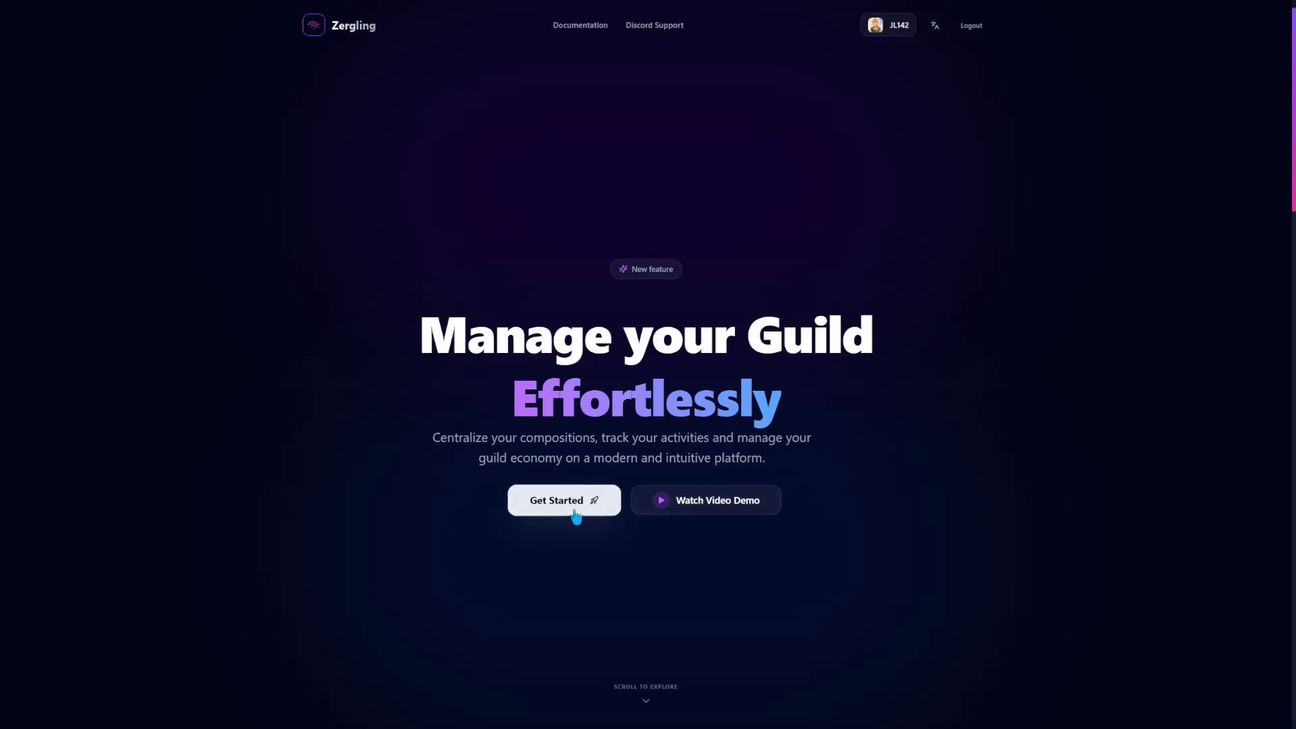
{"action": "left_click", "coordinate": [559, 511]}
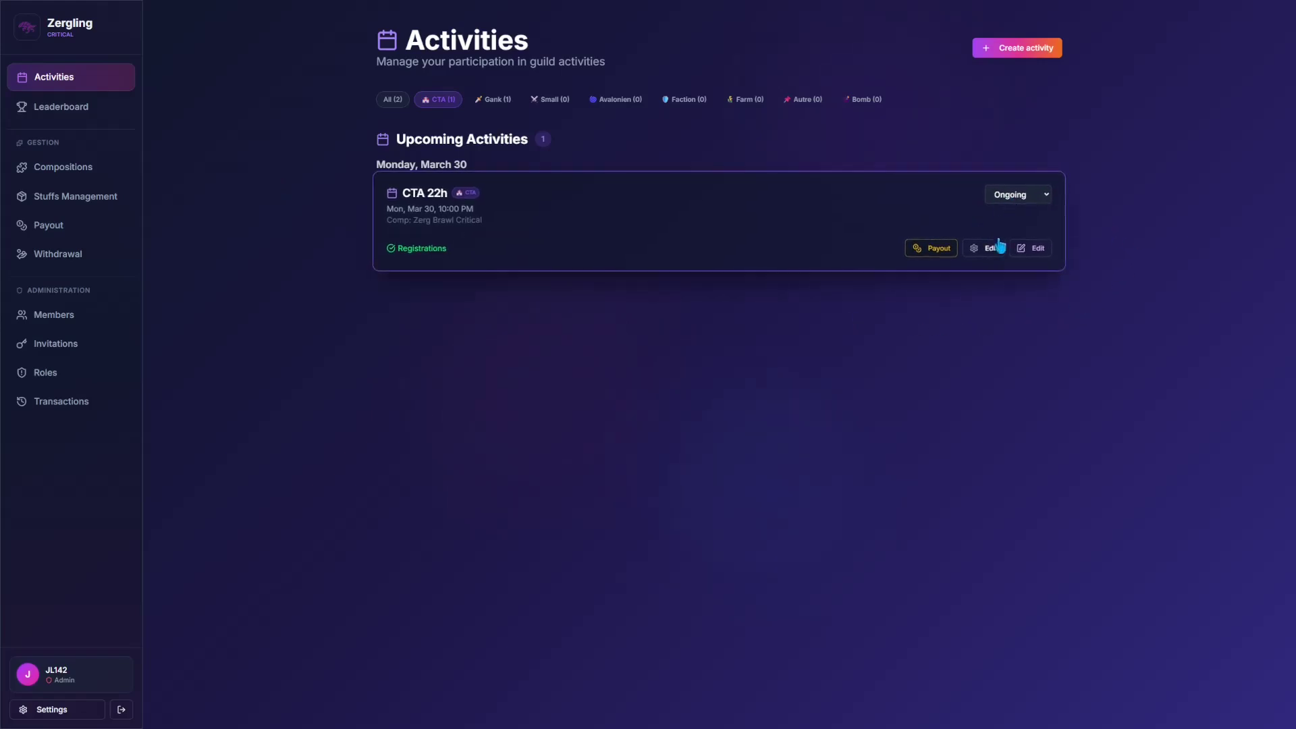
Step: Open the CTA 22h roster and move JL142 from Group 1 into Waiting Players
{"action": "left_click", "coordinate": [1027, 254]}
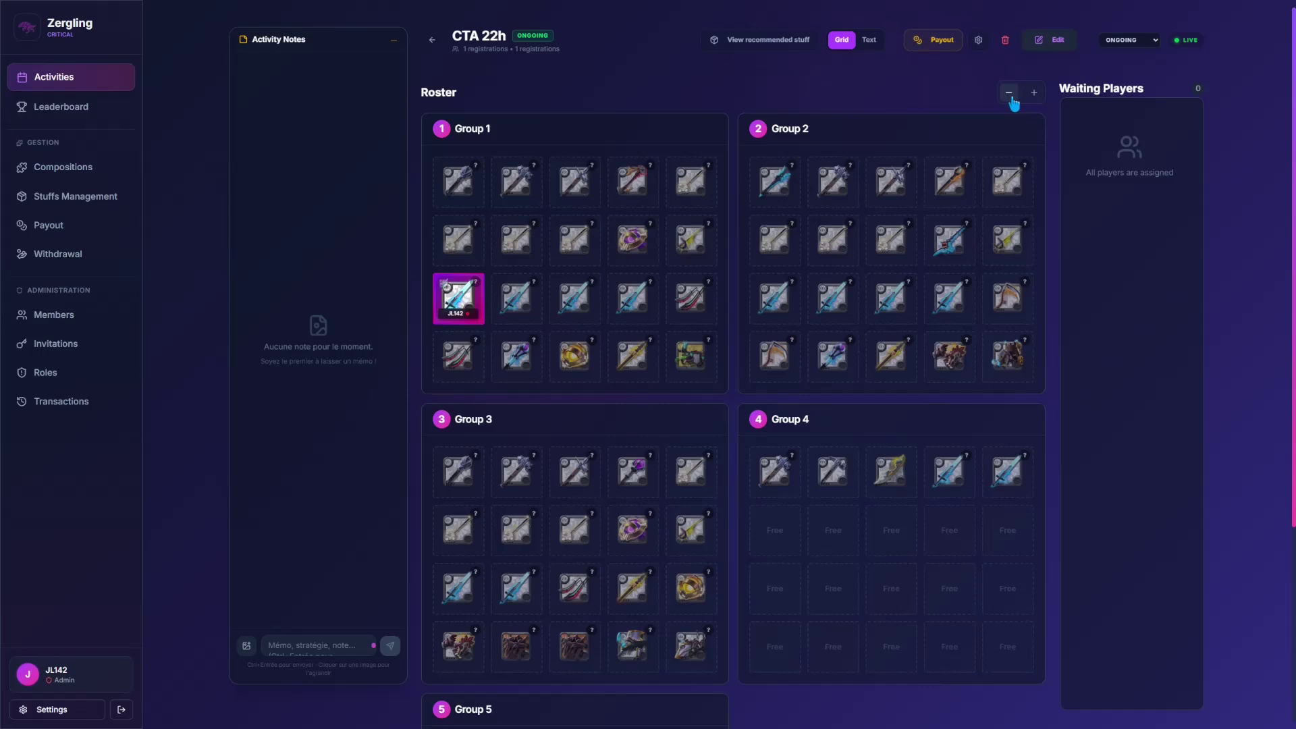
{"action": "left_click_drag", "start_coordinate": [457, 294], "coordinate": [1130, 155]}
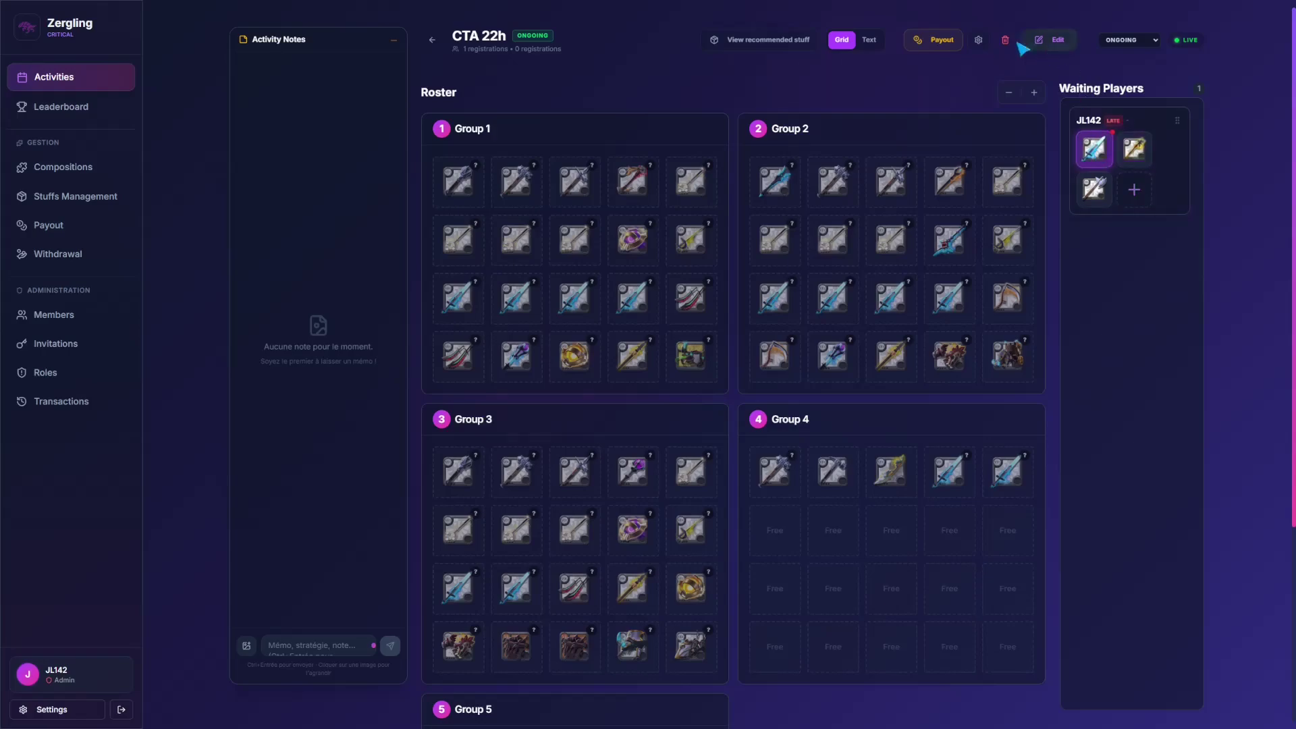
{"action": "left_click", "coordinate": [1046, 43]}
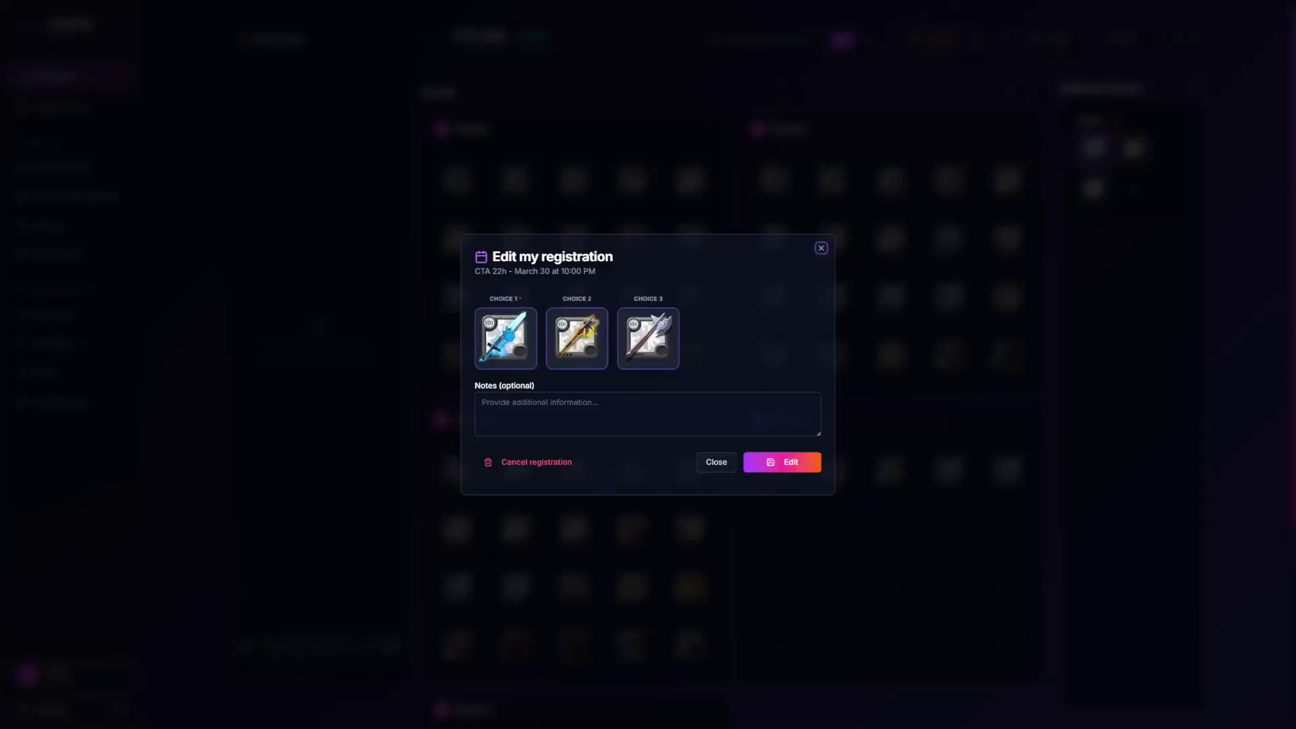
Step: Clear the second and third weapon choices and pick a new first-choice weapon by searching
{"action": "left_click", "coordinate": [599, 316]}
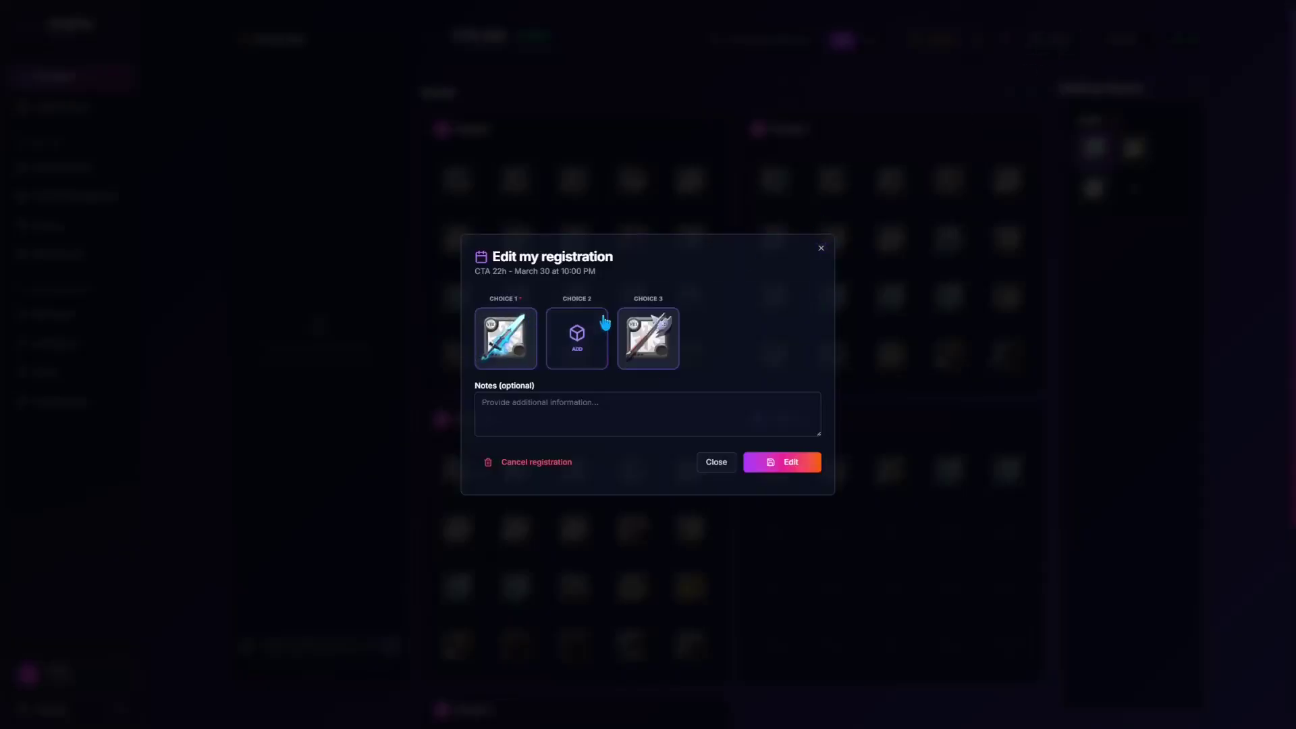
{"action": "left_click", "coordinate": [671, 316]}
{"action": "left_click", "coordinate": [510, 336]}
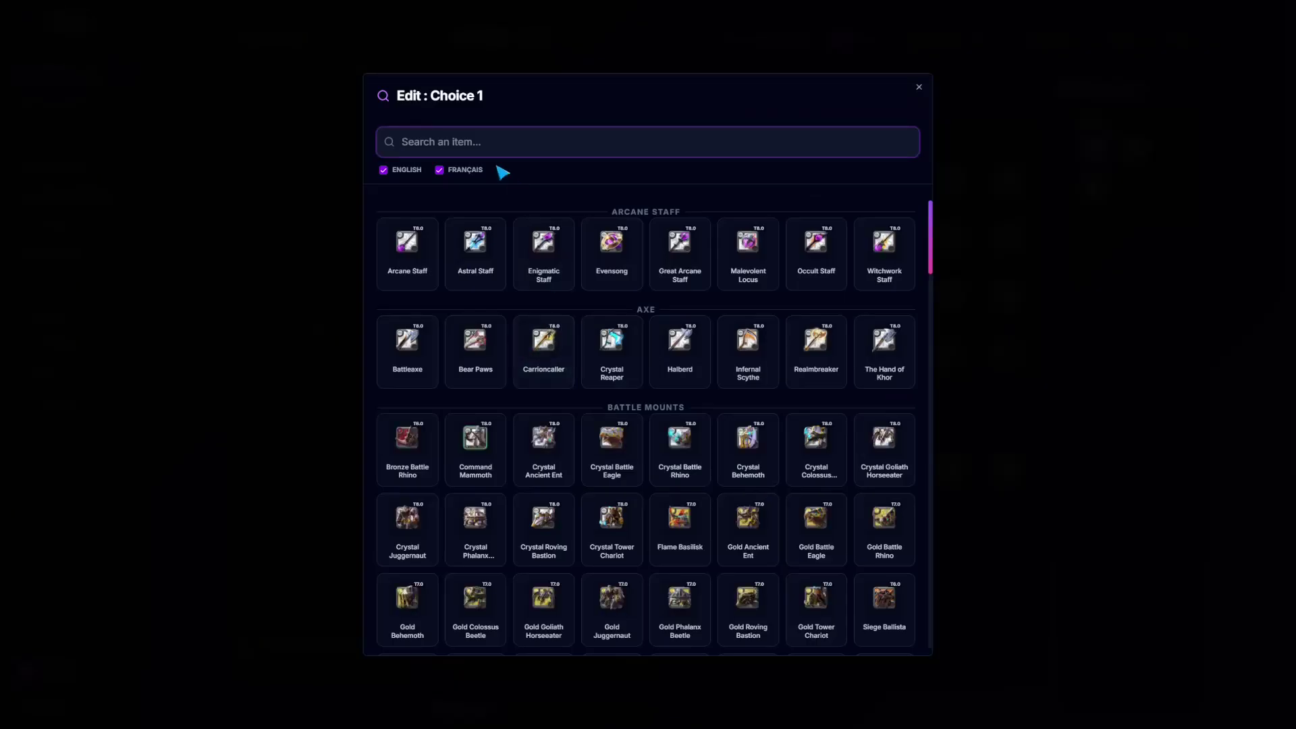
{"action": "type", "text": "in,f"}
{"action": "key", "text": "BackSpace"}
{"action": "type", "text": "f"}
{"action": "left_click", "coordinate": [405, 434]}
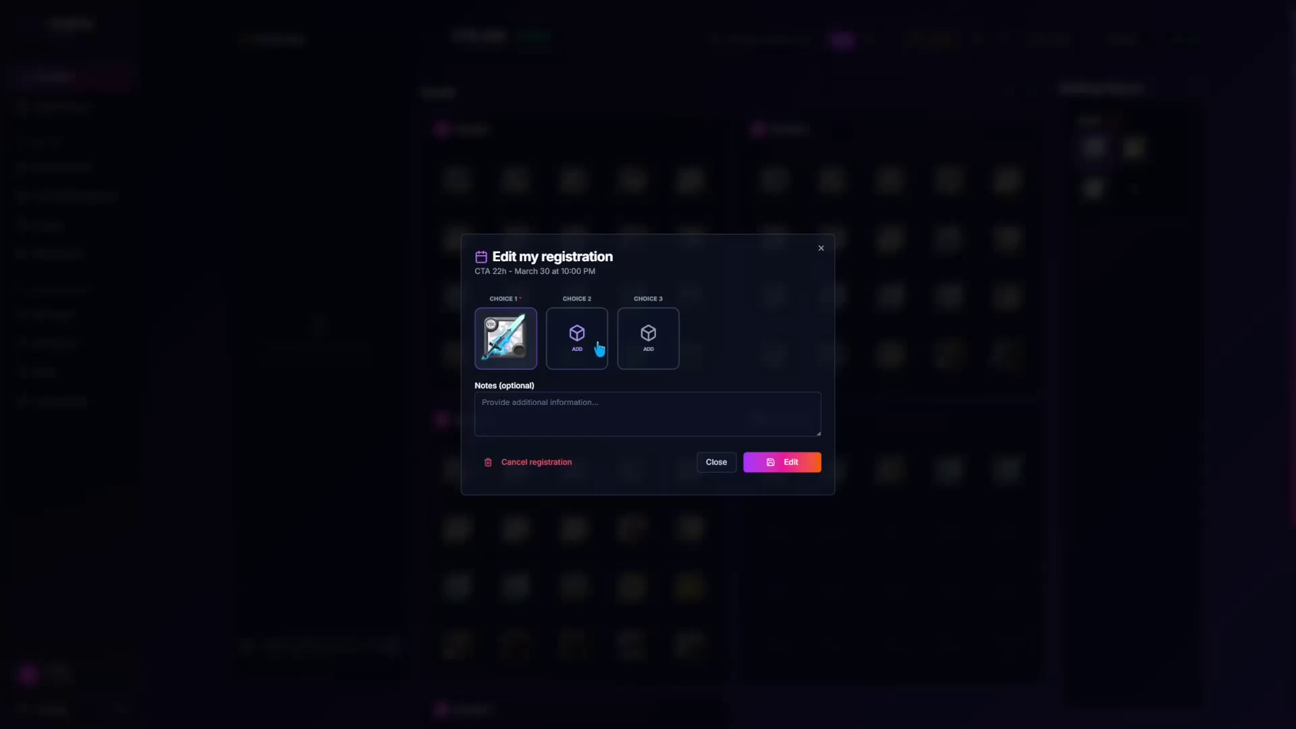
Step: Set Carrioncaller as the second choice and Venom Basilisk as the third, then save the registration
{"action": "left_click", "coordinate": [598, 346]}
{"action": "left_click", "coordinate": [559, 345]}
{"action": "left_click", "coordinate": [656, 339]}
{"action": "scroll", "coordinate": [634, 391], "scroll_direction": "down", "scroll_amount": 4}
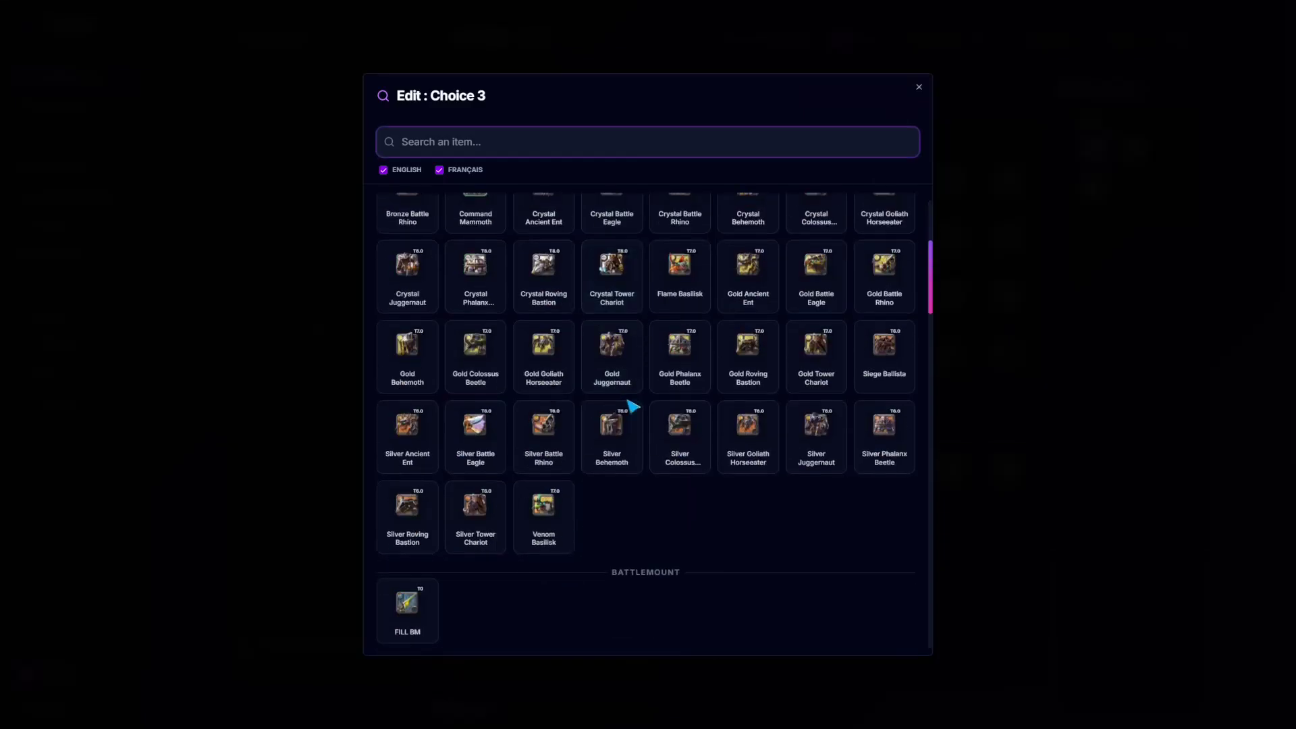
{"action": "left_click", "coordinate": [546, 522]}
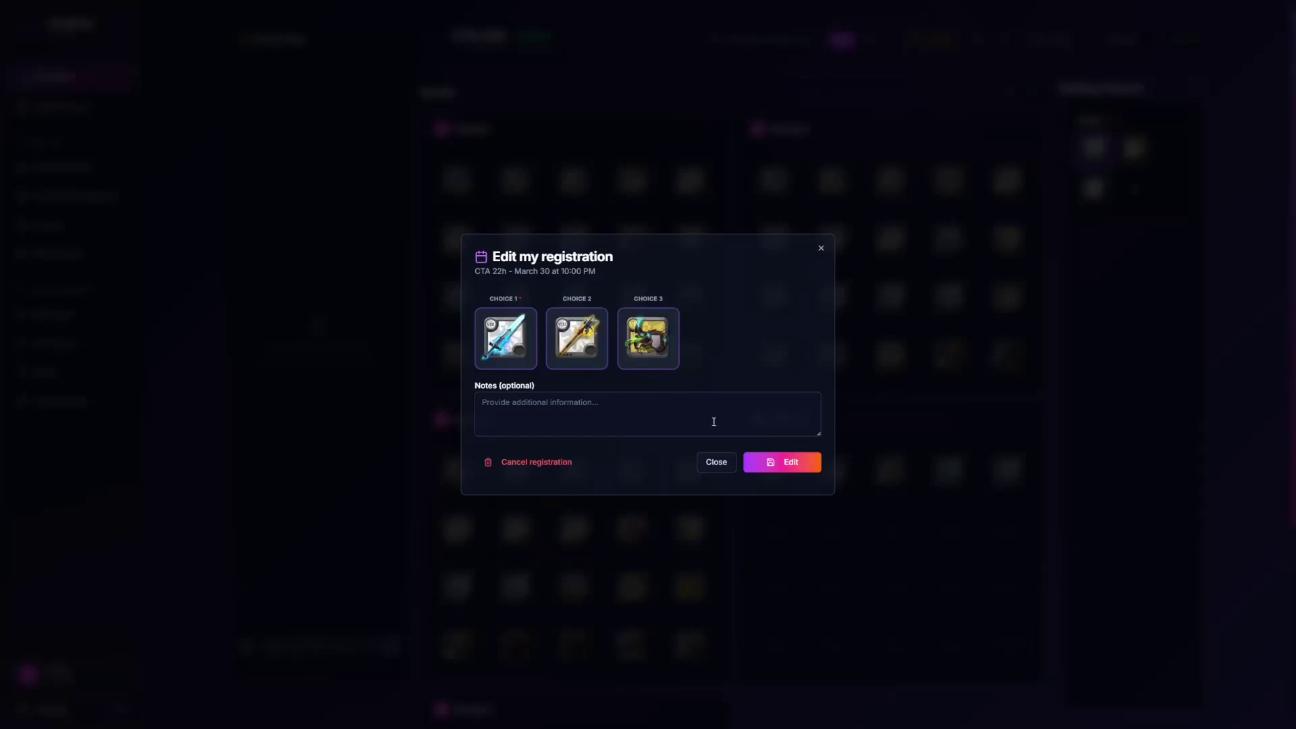
{"action": "left_click", "coordinate": [783, 465]}
{"action": "left_click", "coordinate": [820, 251]}
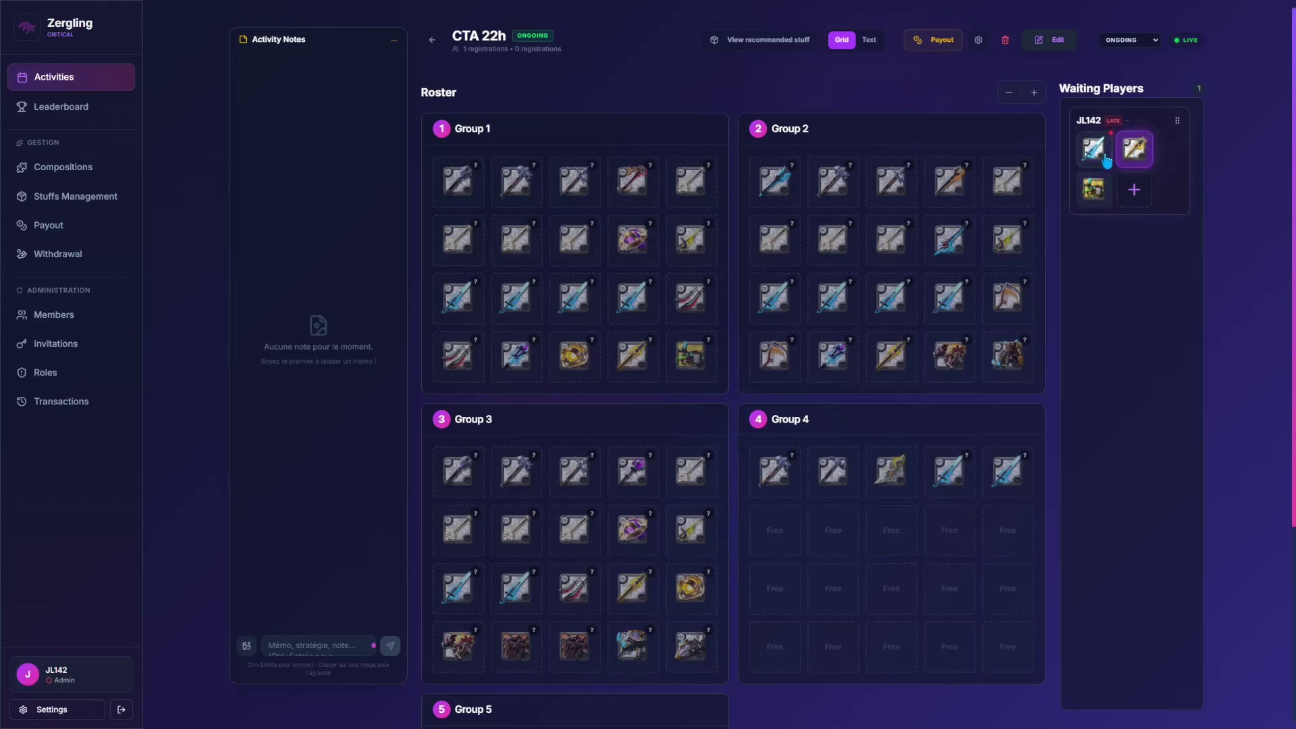
Step: Drag JL142 back into a Group 1 slot of CTA 22h and return to the Activities list
{"action": "left_click_drag", "start_coordinate": [1171, 153], "coordinate": [514, 308]}
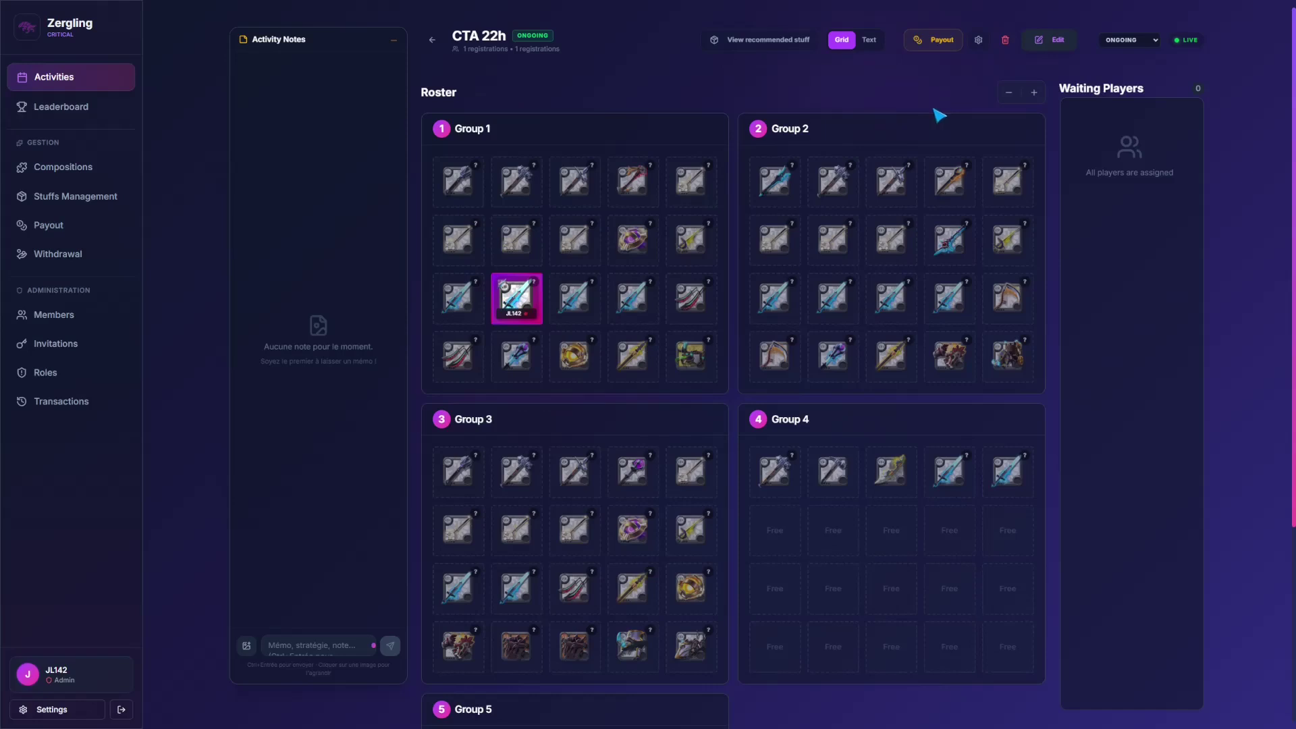
{"action": "left_click", "coordinate": [1050, 40]}
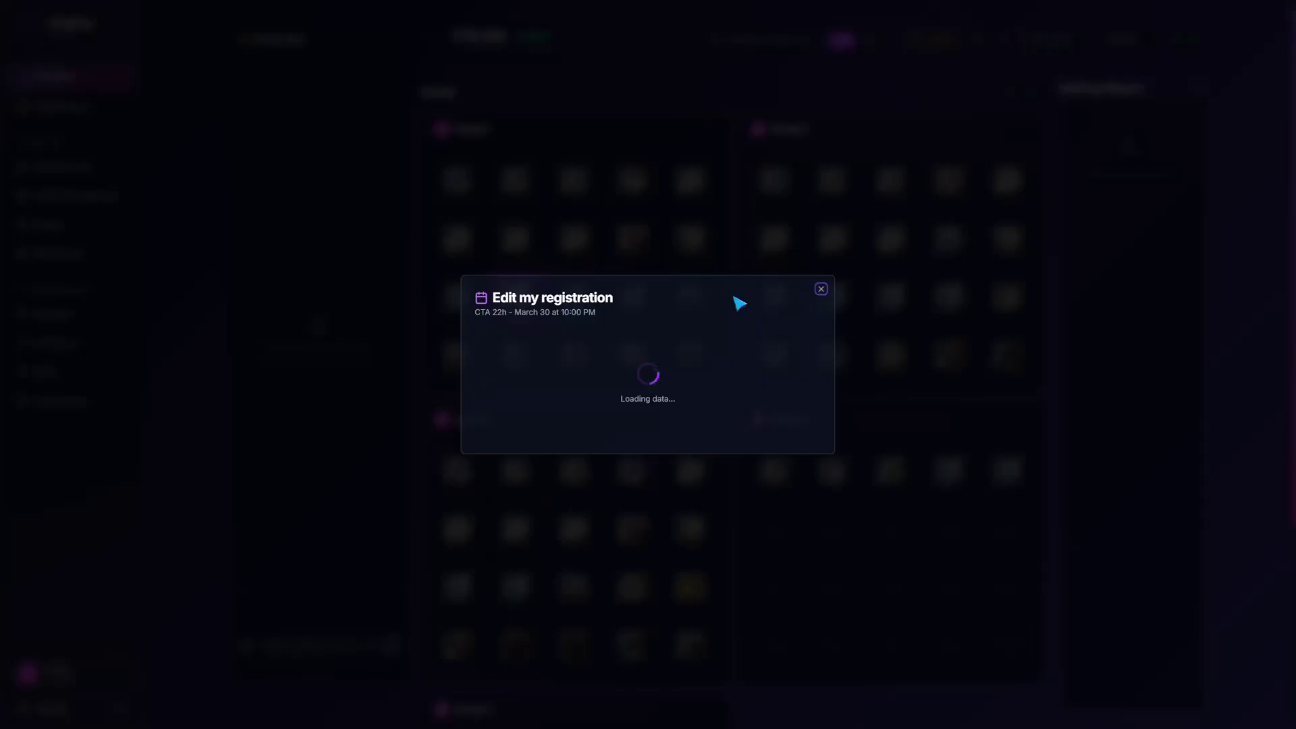
{"action": "left_click", "coordinate": [821, 232]}
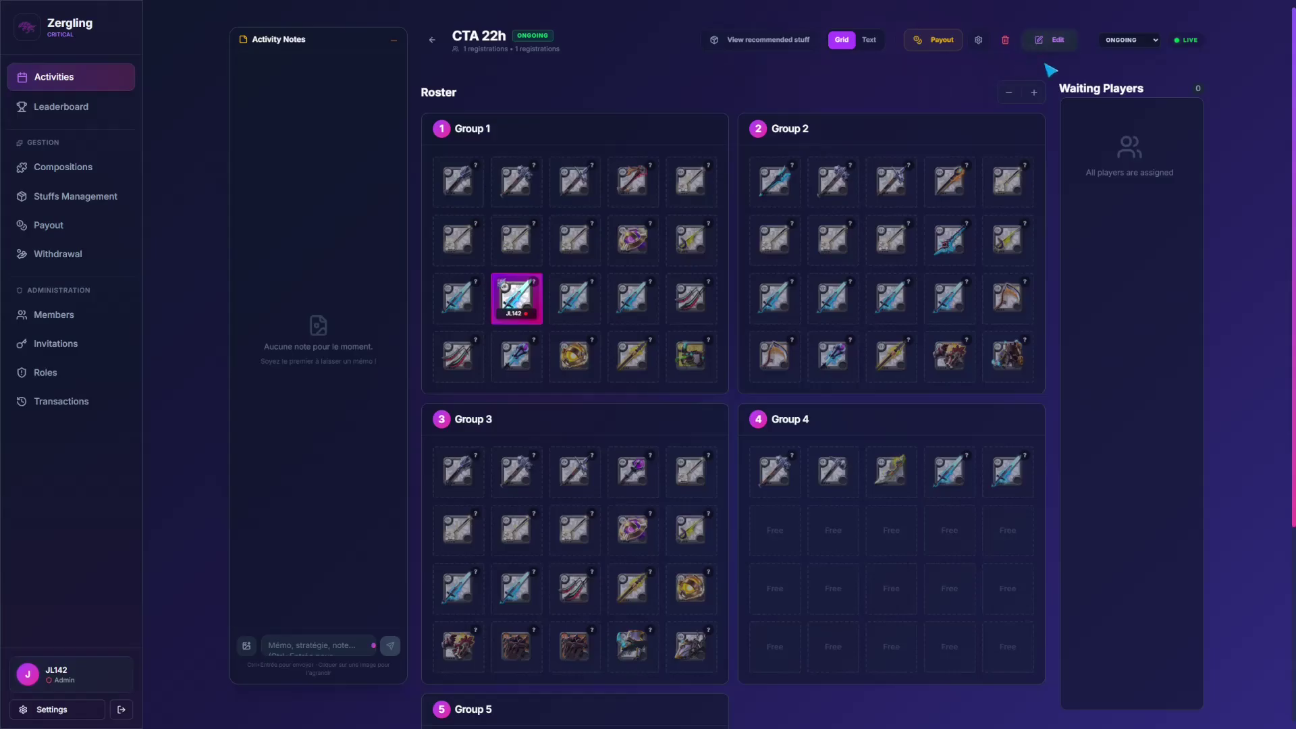
{"action": "left_click", "coordinate": [432, 44]}
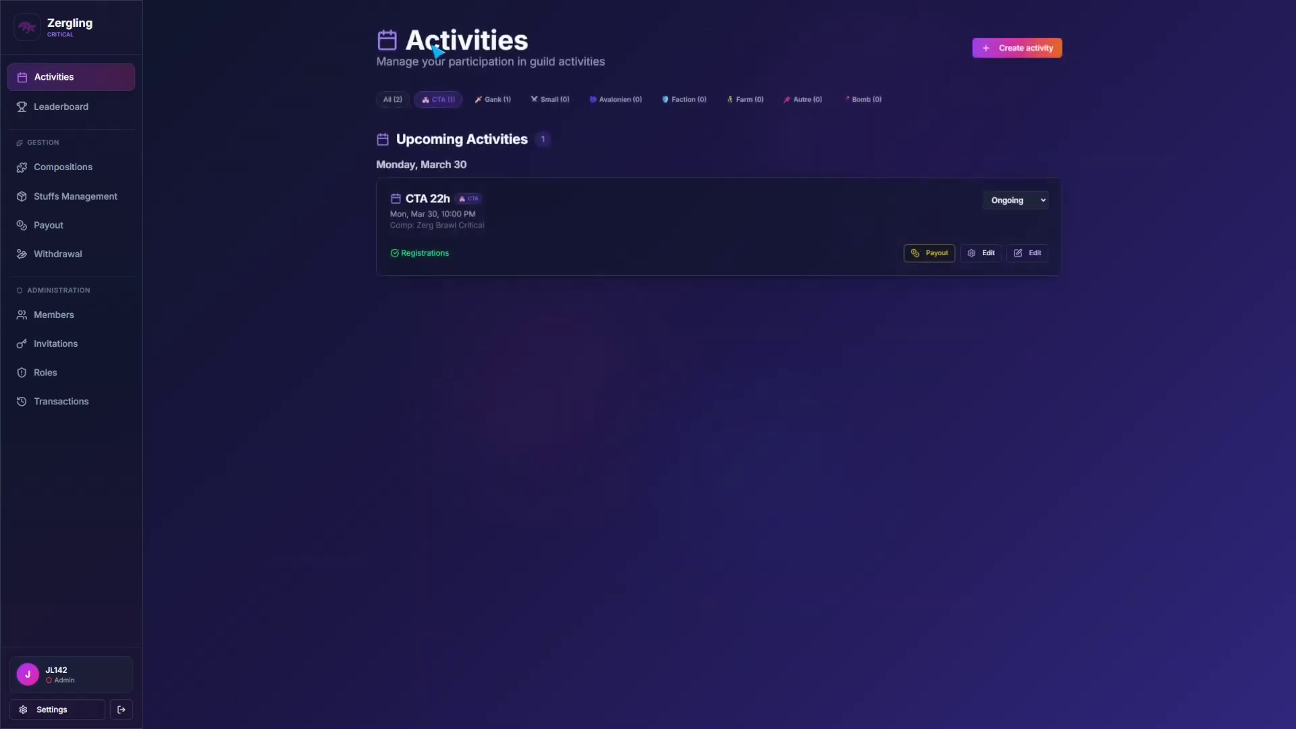
{"action": "left_click", "coordinate": [59, 668]}
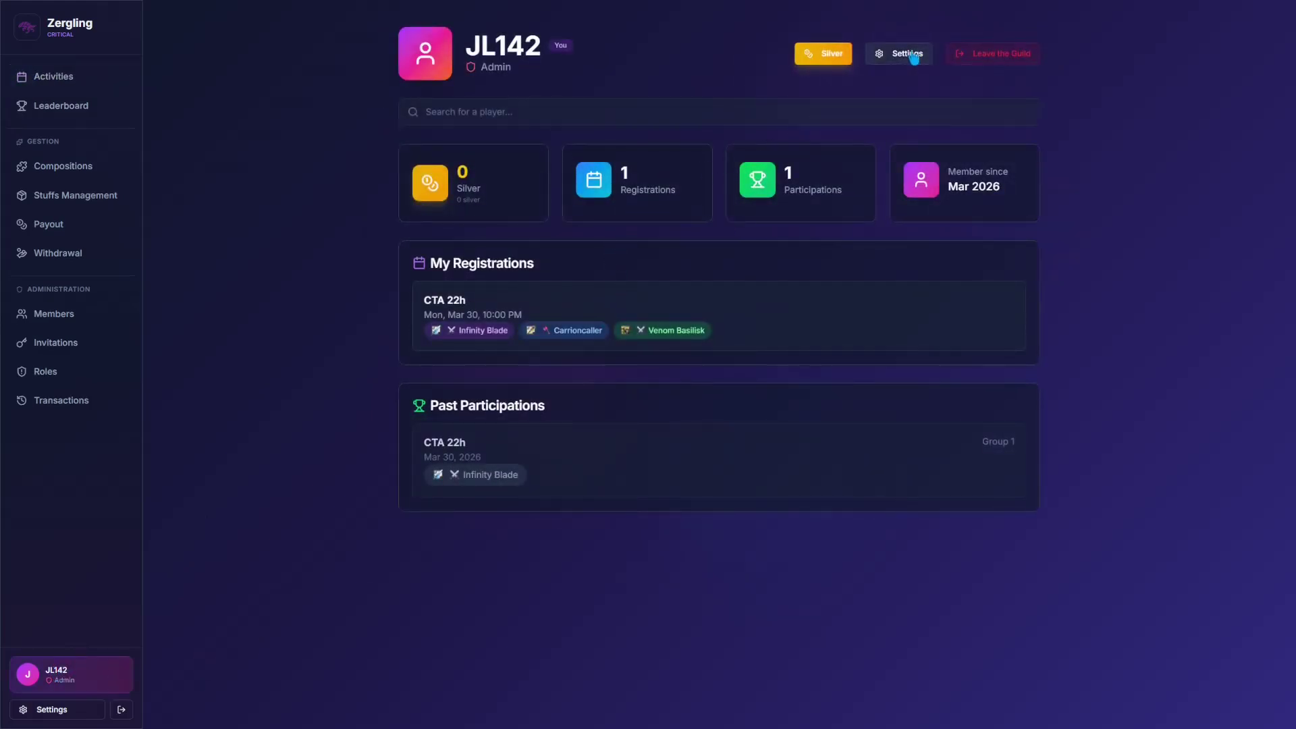
Step: Change the display language to Français in profile settings and go back to Activités
{"action": "left_click", "coordinate": [914, 57]}
{"action": "left_click", "coordinate": [538, 530]}
{"action": "left_click", "coordinate": [538, 547]}
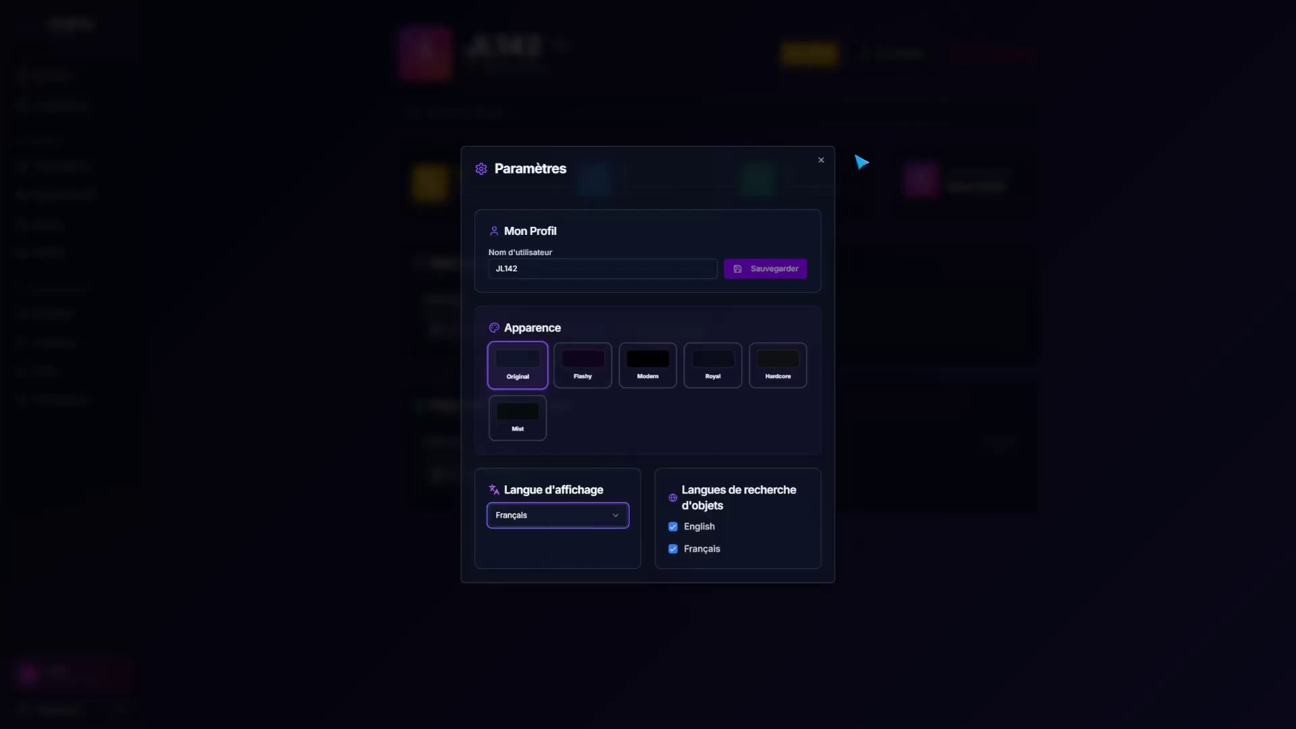
{"action": "left_click", "coordinate": [821, 160]}
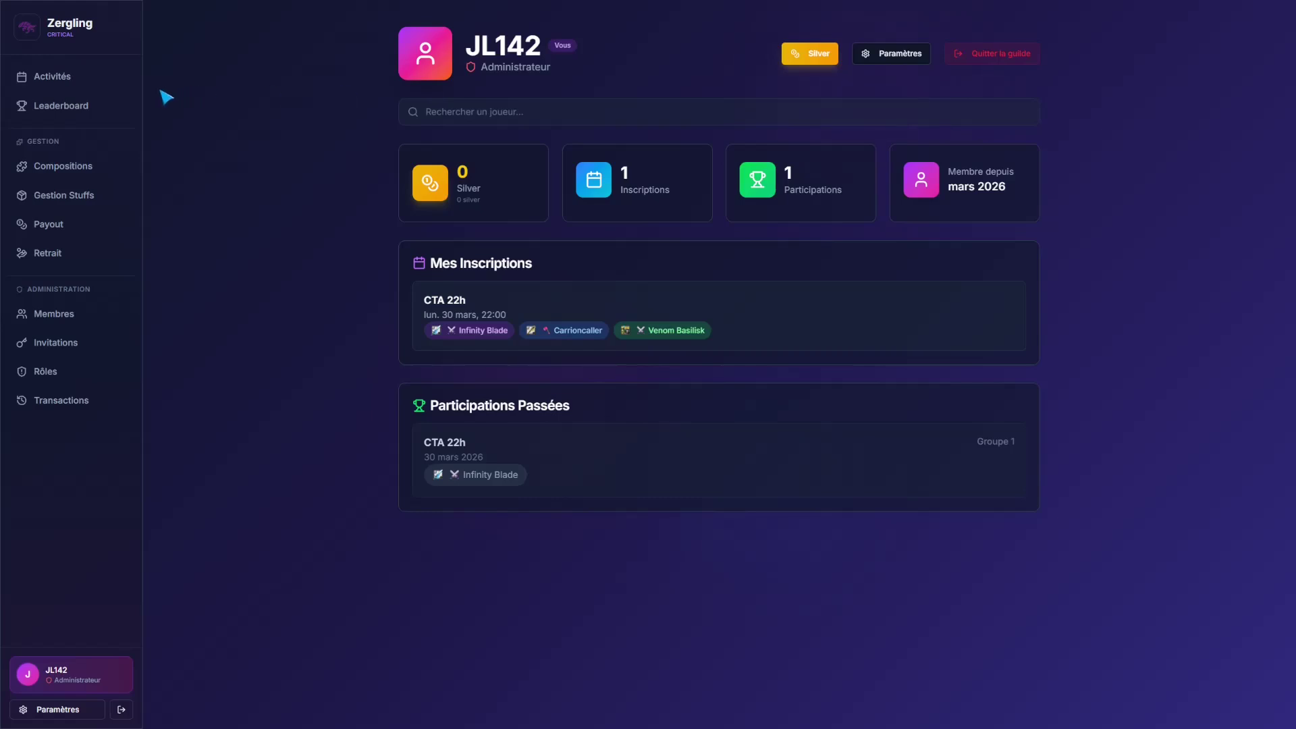
{"action": "left_click", "coordinate": [65, 79]}
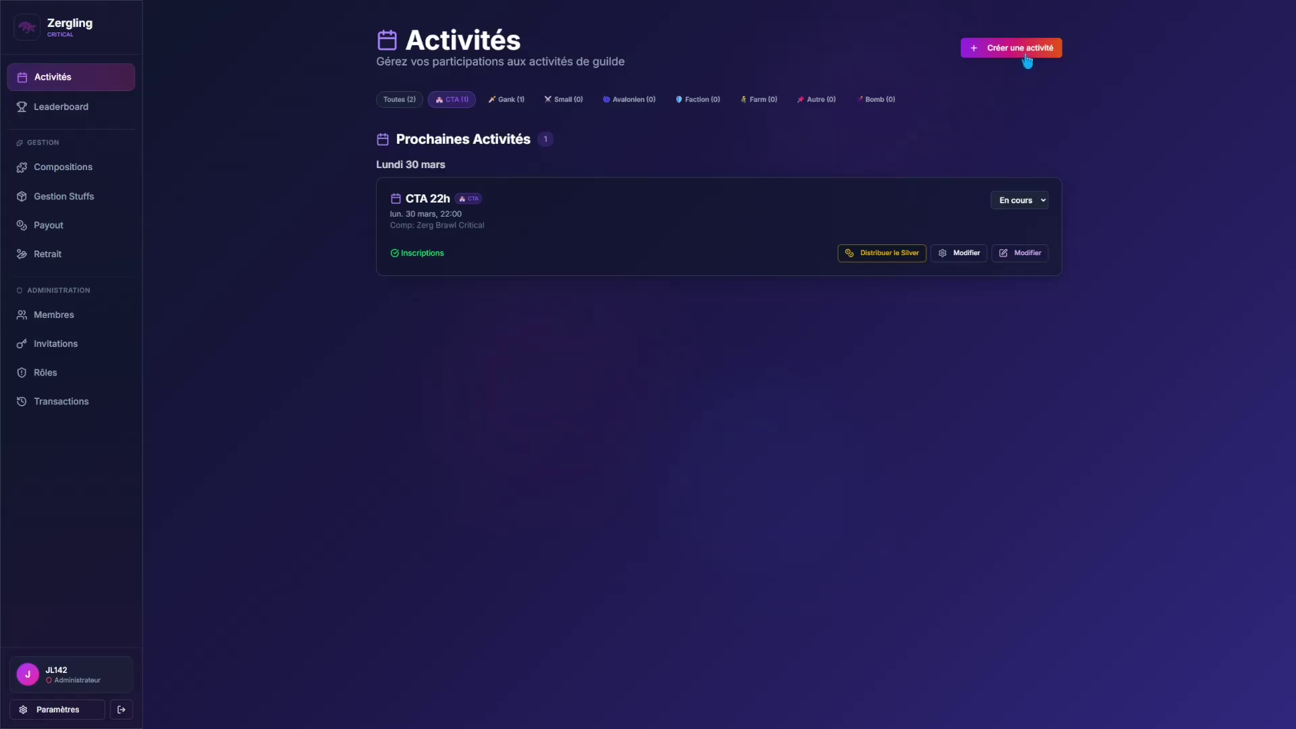
Step: Begin a new activity of content type Gank, typing 'Gan' as its name
{"action": "left_click", "coordinate": [1027, 61]}
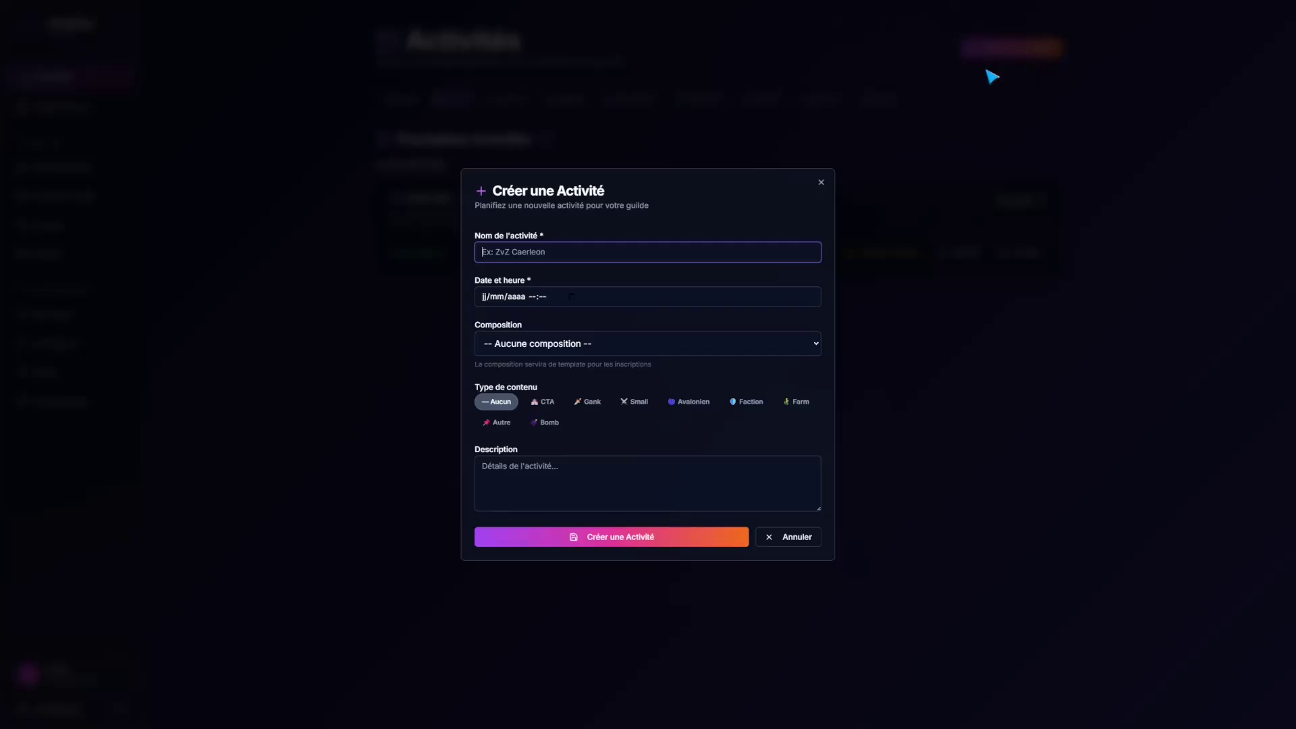
{"action": "left_click", "coordinate": [599, 408]}
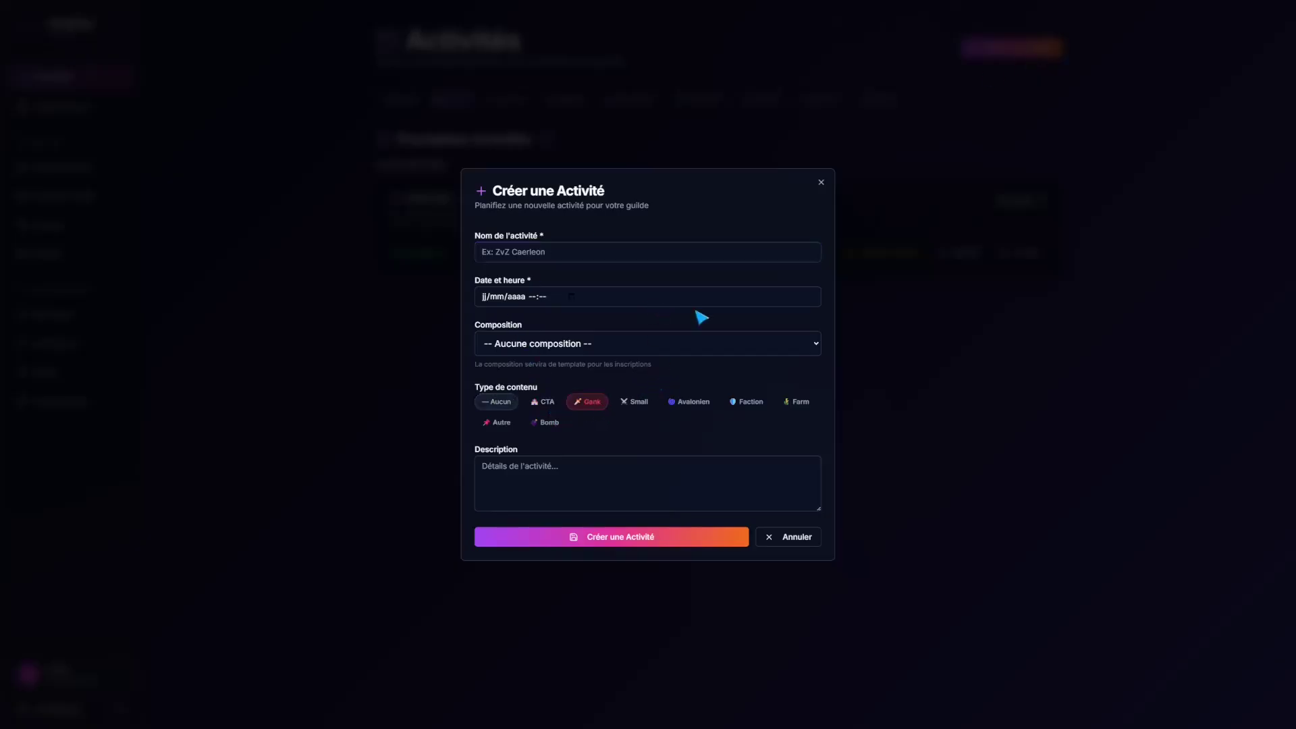
{"action": "left_click", "coordinate": [543, 252]}
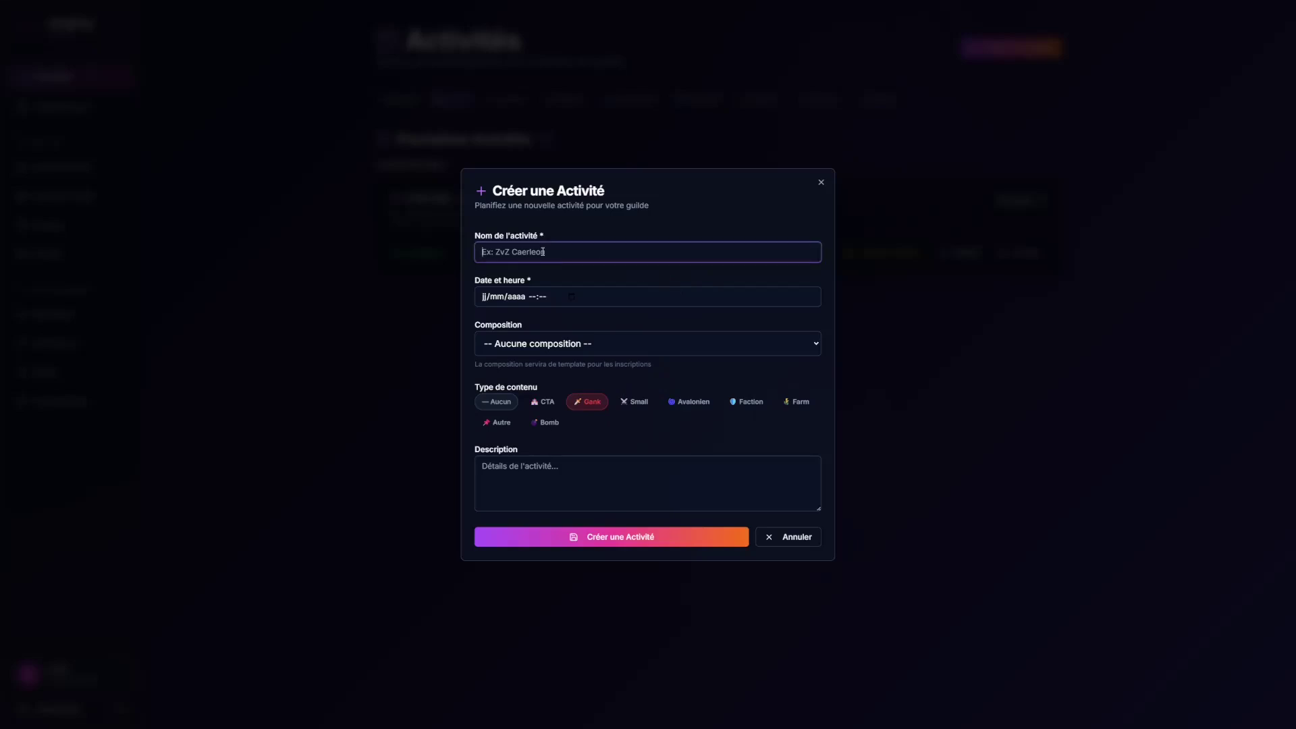
{"action": "type", "text": "Gank"}
{"action": "left_click", "coordinate": [575, 305]}
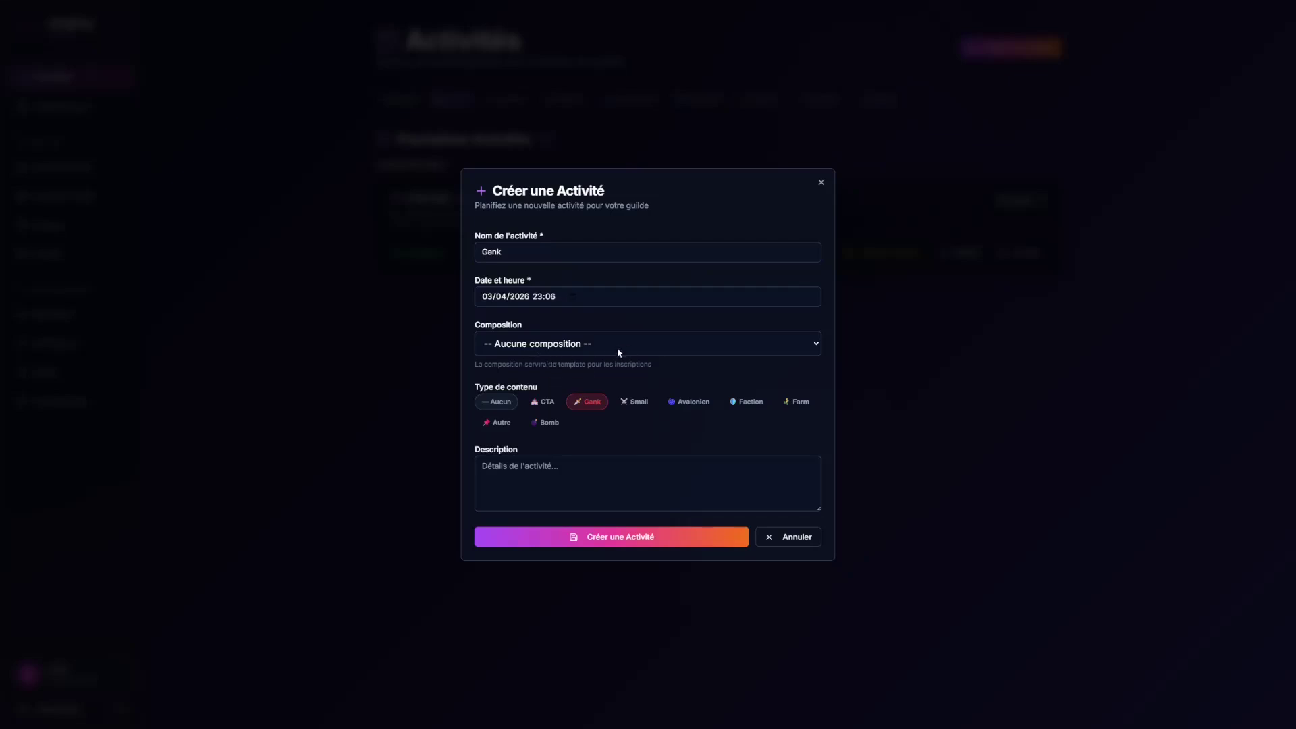
Step: Set the time to 01:08 with no composition, create it, and filter to Gank activities
{"action": "left_click", "coordinate": [611, 368]}
{"action": "left_click", "coordinate": [651, 365]}
{"action": "left_click", "coordinate": [526, 349]}
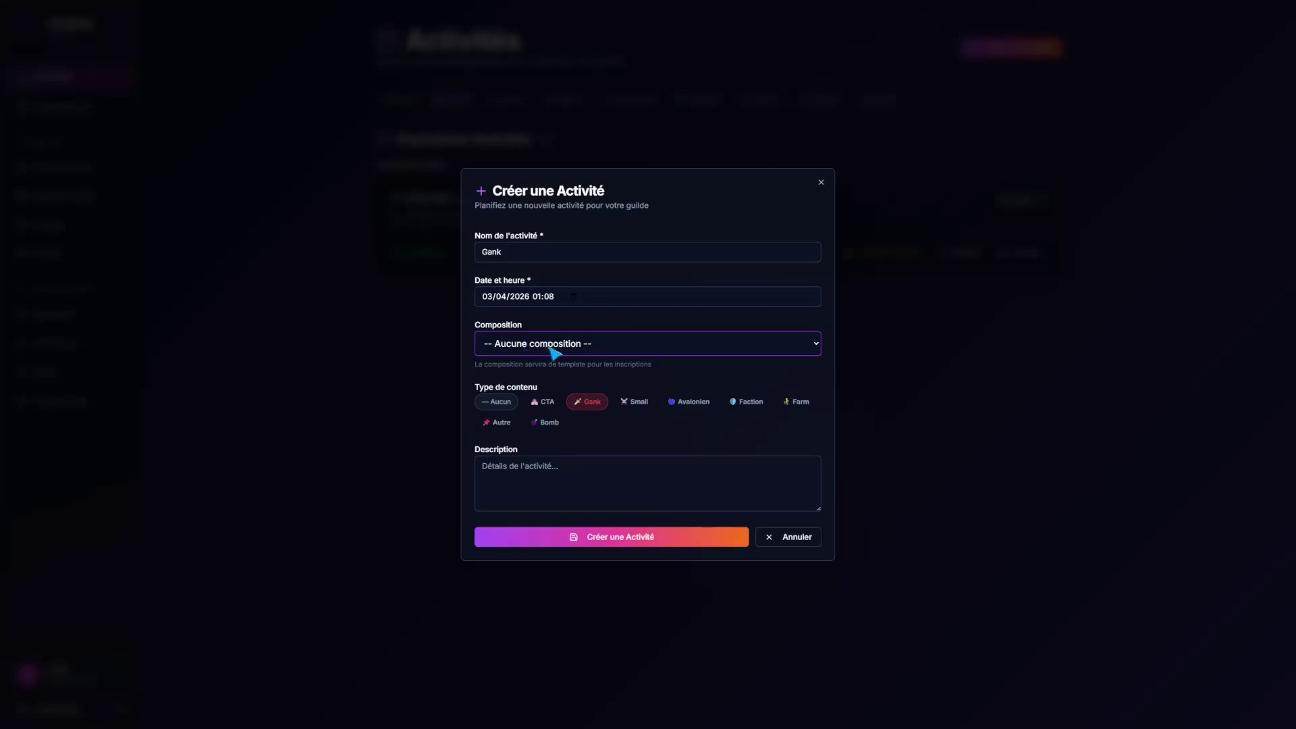
{"action": "left_click", "coordinate": [558, 469]}
{"action": "left_click", "coordinate": [616, 539]}
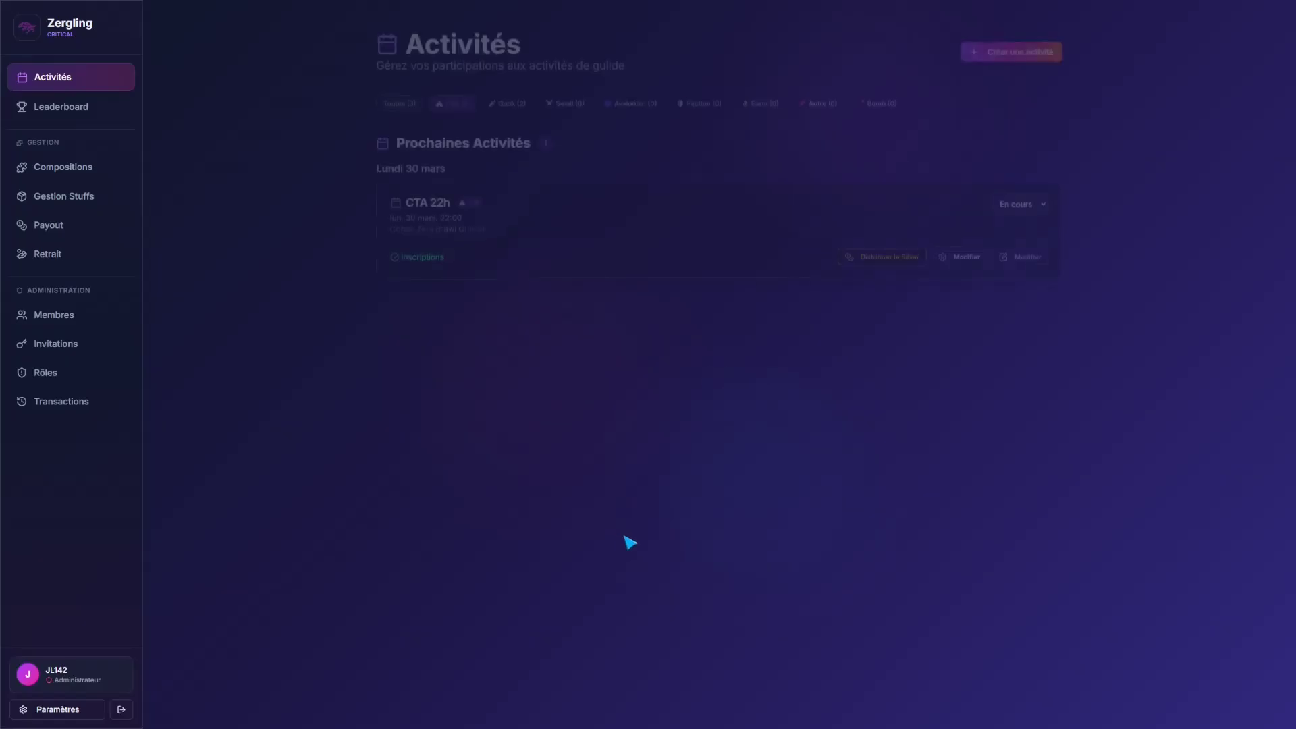
{"action": "left_click", "coordinate": [499, 102]}
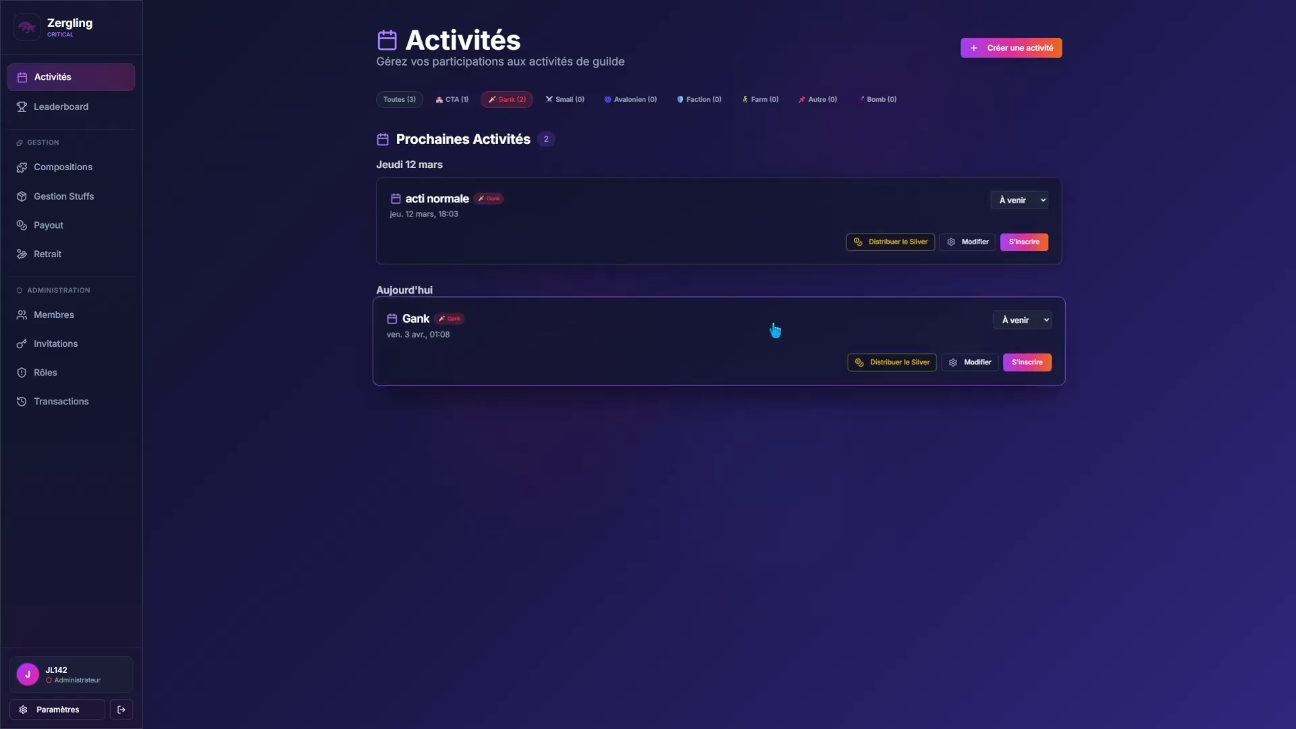
{"action": "left_click", "coordinate": [775, 330]}
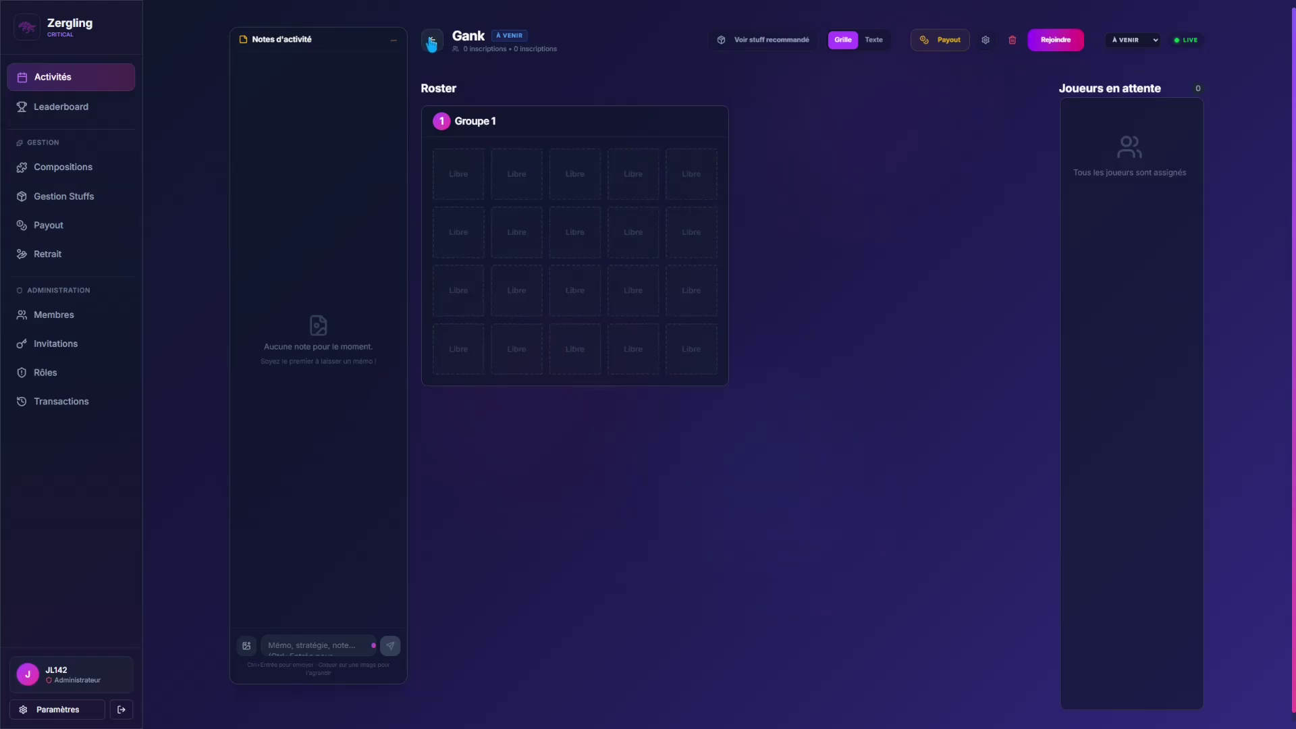
Step: Return to activities, view the CTA 22h settings without changes, then go to Compositions
{"action": "left_click", "coordinate": [431, 42]}
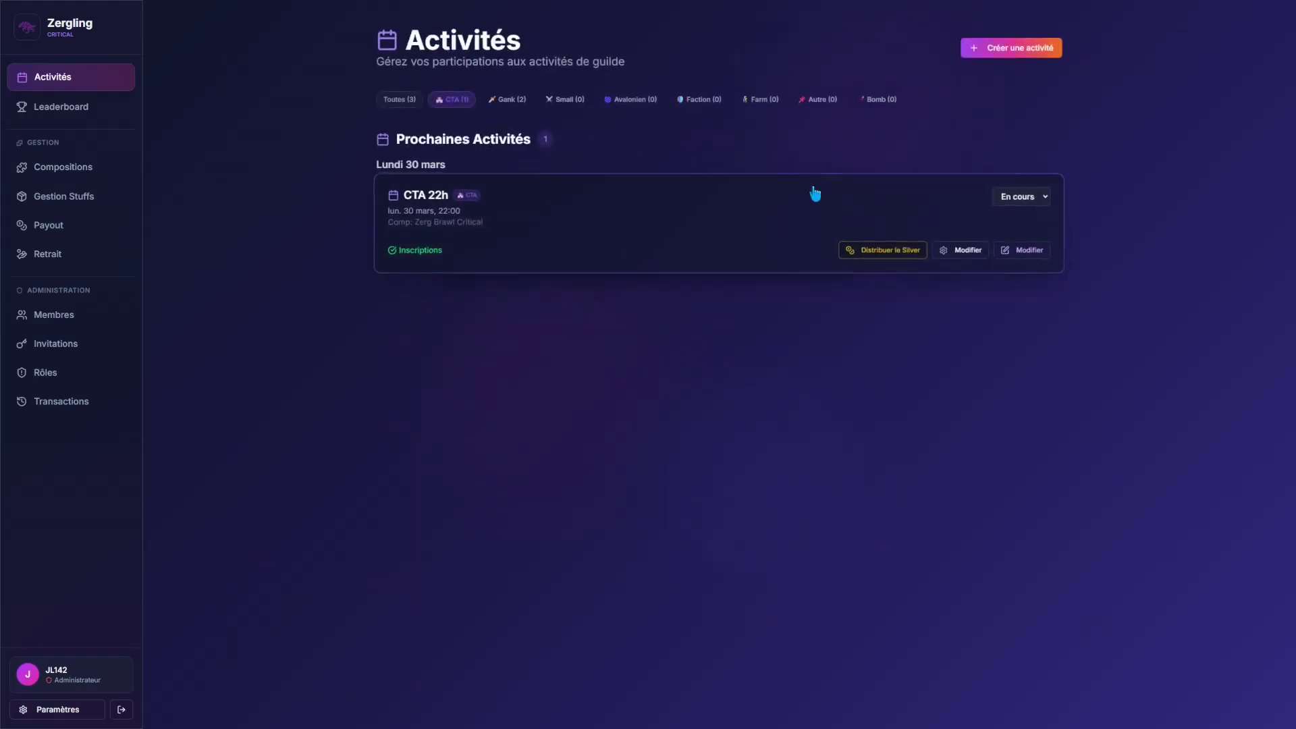
{"action": "left_click", "coordinate": [958, 254]}
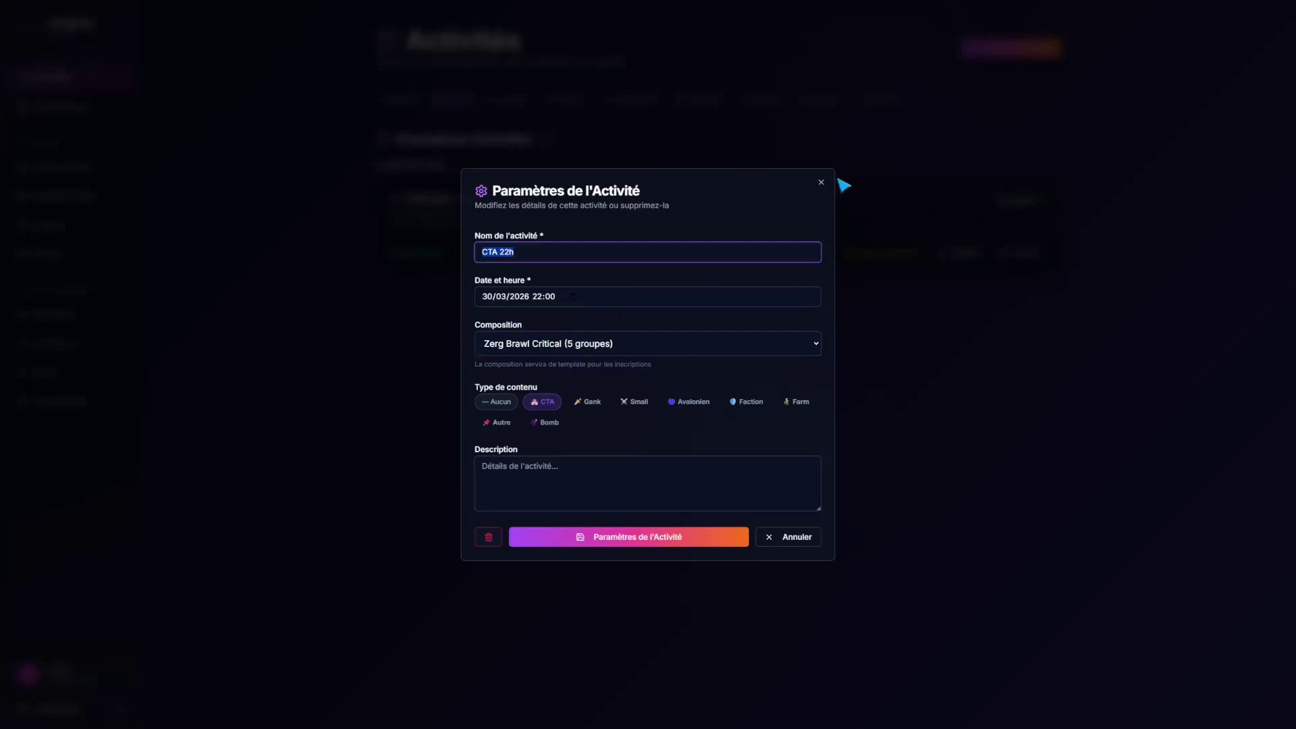
{"action": "left_click", "coordinate": [821, 183]}
{"action": "left_click", "coordinate": [84, 170]}
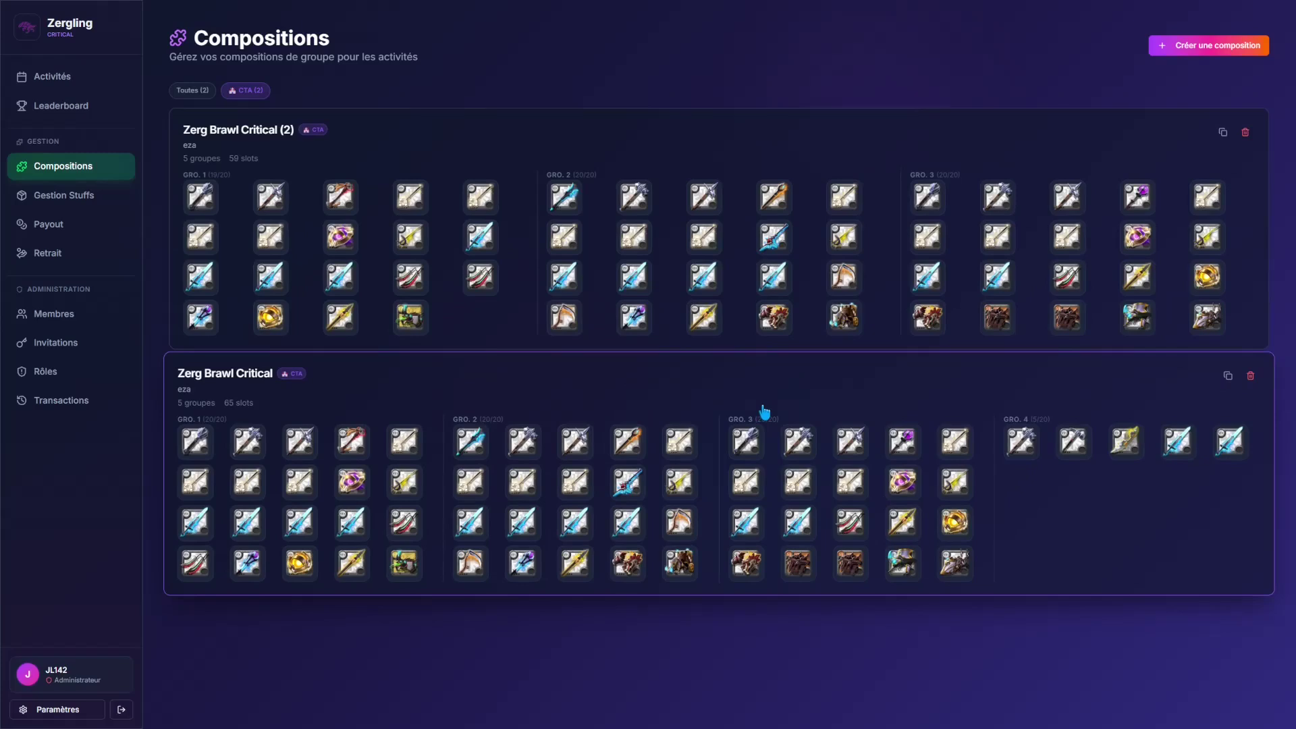
Step: Open the Zerg Brawl Critical composition and browse through groups 2, 3 and 4
{"action": "left_click", "coordinate": [765, 411]}
{"action": "scroll", "coordinate": [824, 428], "scroll_direction": "down", "scroll_amount": 15}
{"action": "scroll", "coordinate": [842, 429], "scroll_direction": "up", "scroll_amount": 15}
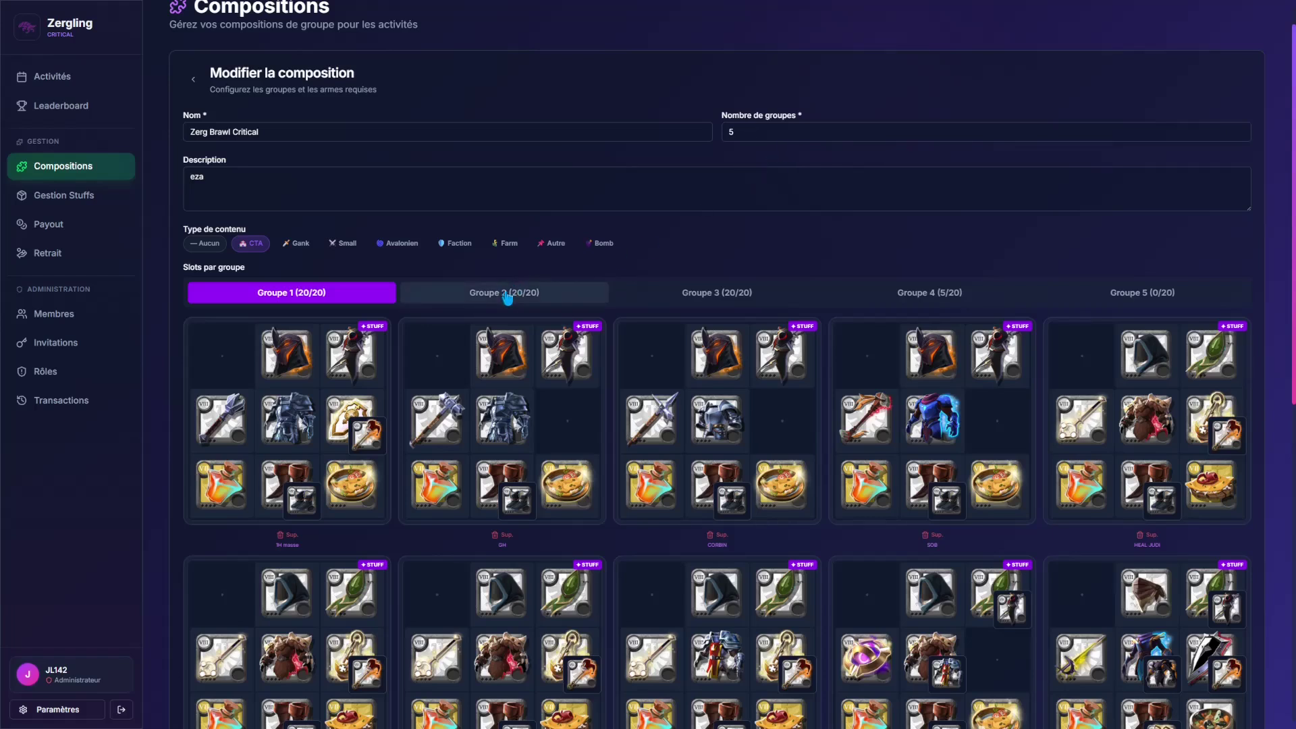
{"action": "left_click", "coordinate": [509, 294]}
{"action": "left_click", "coordinate": [696, 293]}
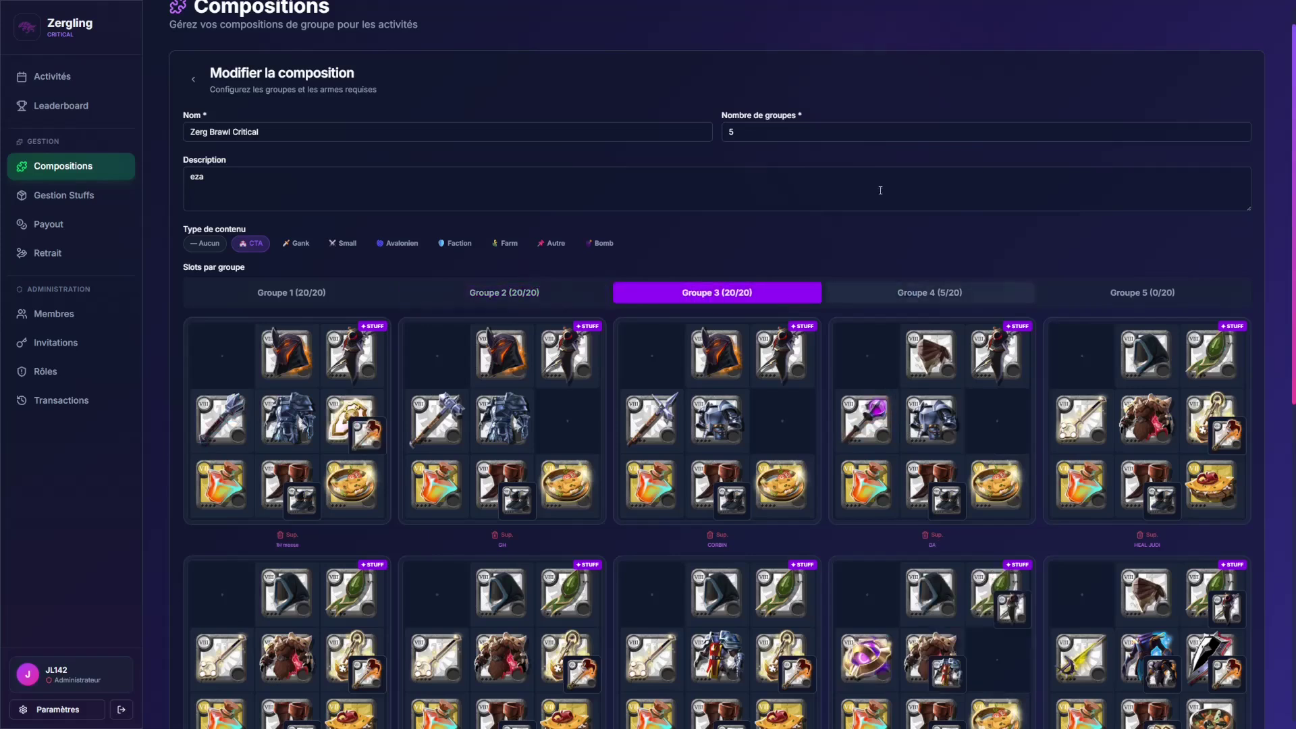
{"action": "left_click", "coordinate": [877, 292]}
{"action": "scroll", "coordinate": [857, 385], "scroll_direction": "down", "scroll_amount": 1}
Step: Add two new slots to Groupe 4 holding the Arc bow and an astral staff
{"action": "left_click", "coordinate": [298, 550]}
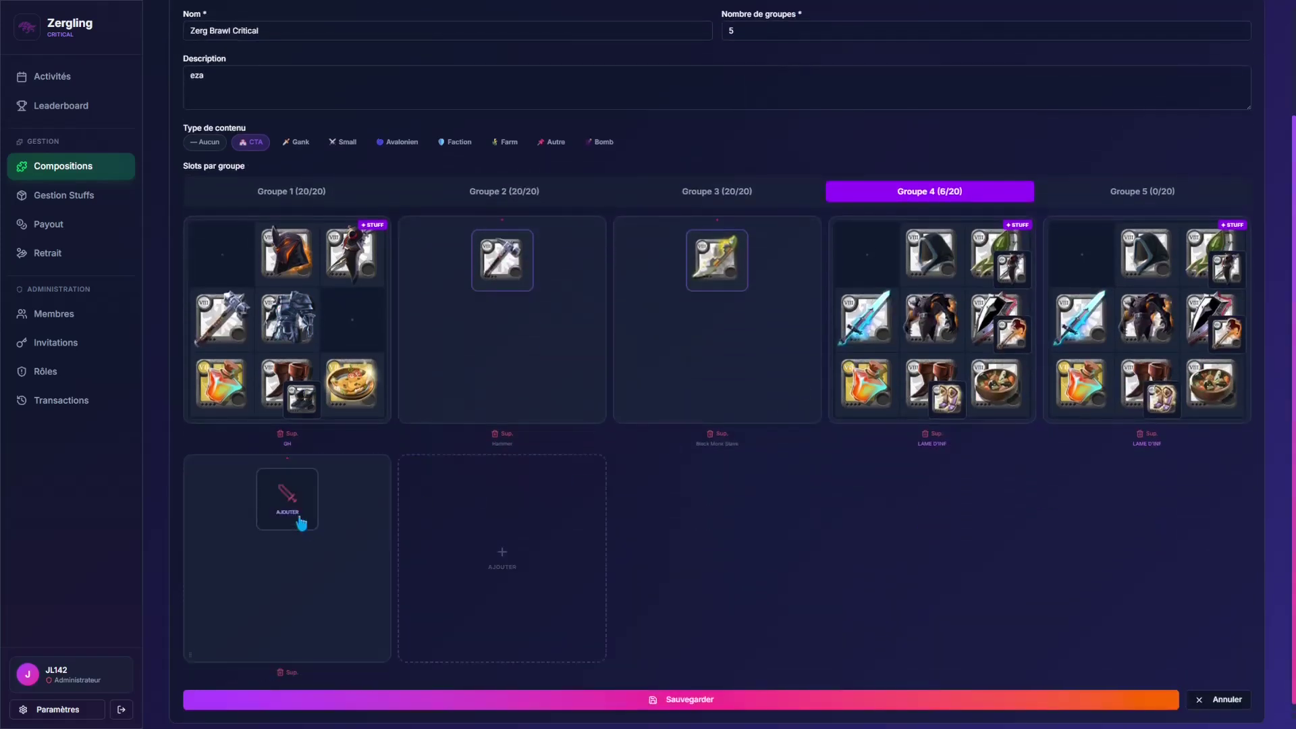
{"action": "left_click", "coordinate": [296, 521]}
{"action": "scroll", "coordinate": [551, 432], "scroll_direction": "down", "scroll_amount": 4}
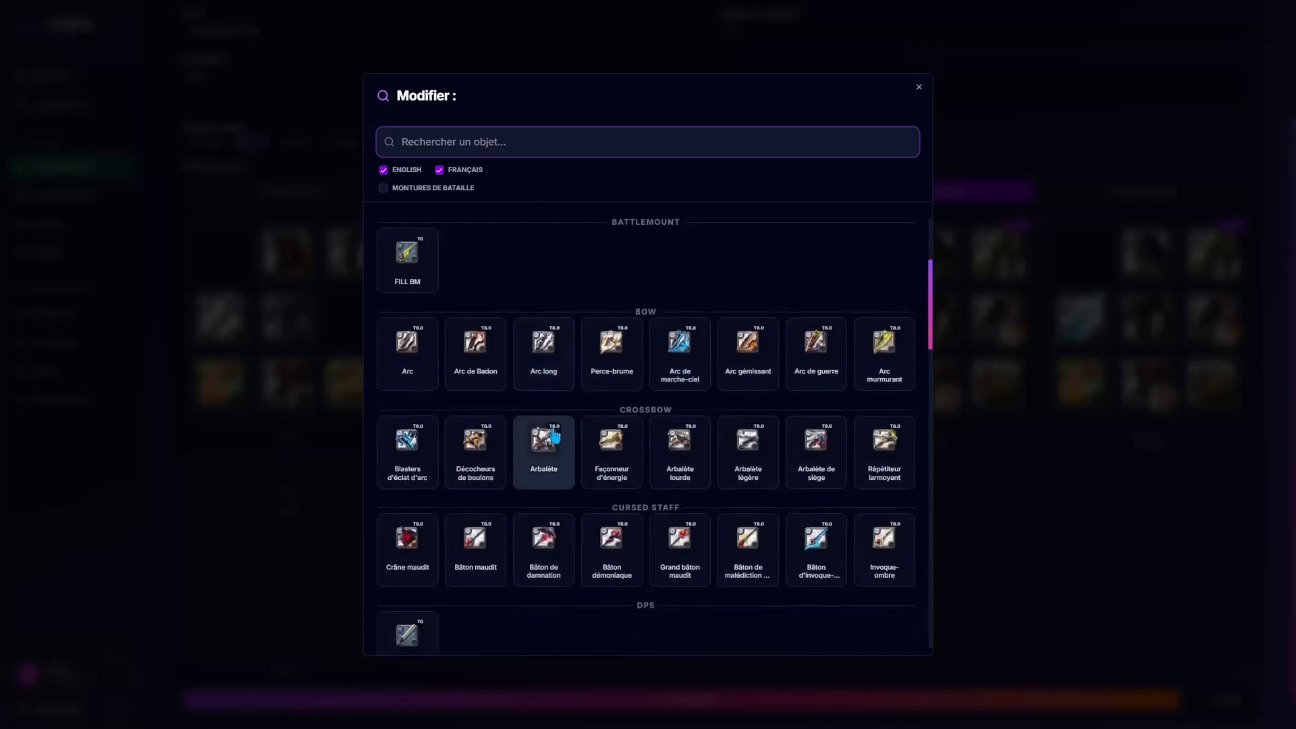
{"action": "scroll", "coordinate": [405, 372], "scroll_direction": "up", "scroll_amount": 2}
{"action": "left_click", "coordinate": [404, 371]}
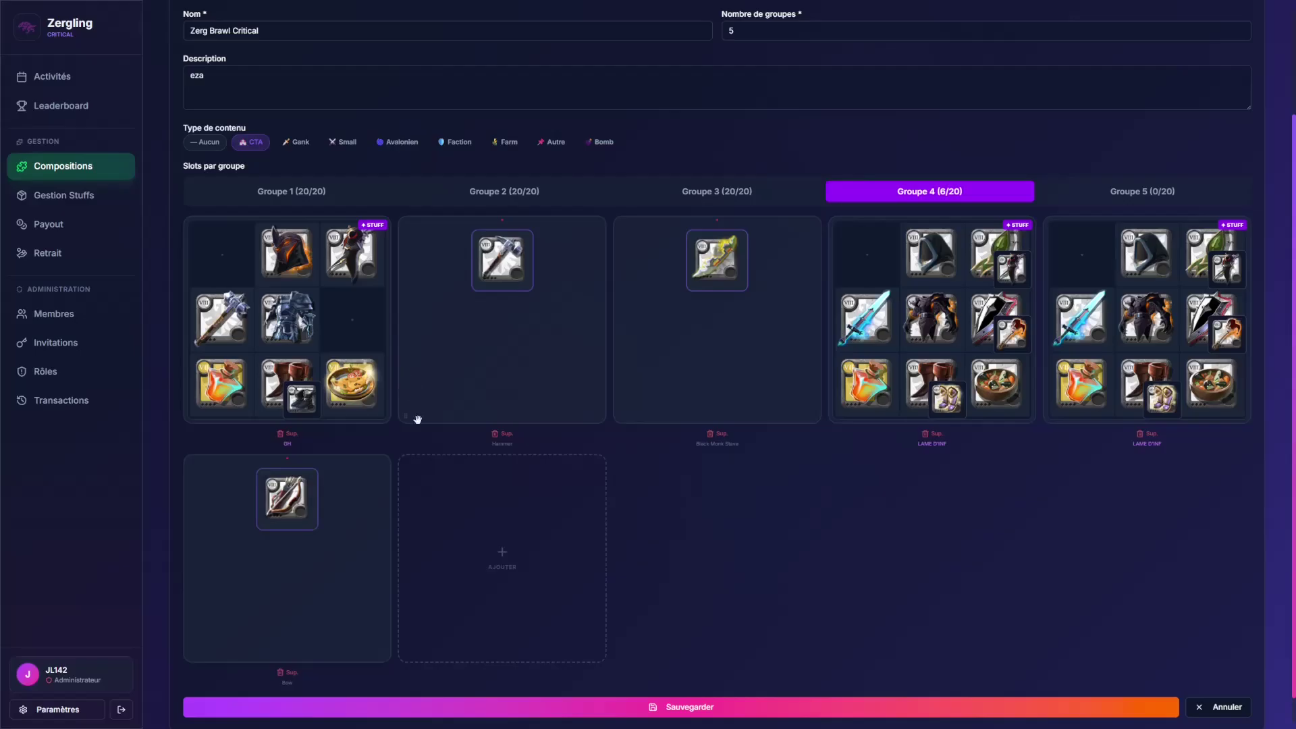
{"action": "left_click", "coordinate": [524, 495]}
{"action": "scroll", "coordinate": [558, 448], "scroll_direction": "down", "scroll_amount": 5}
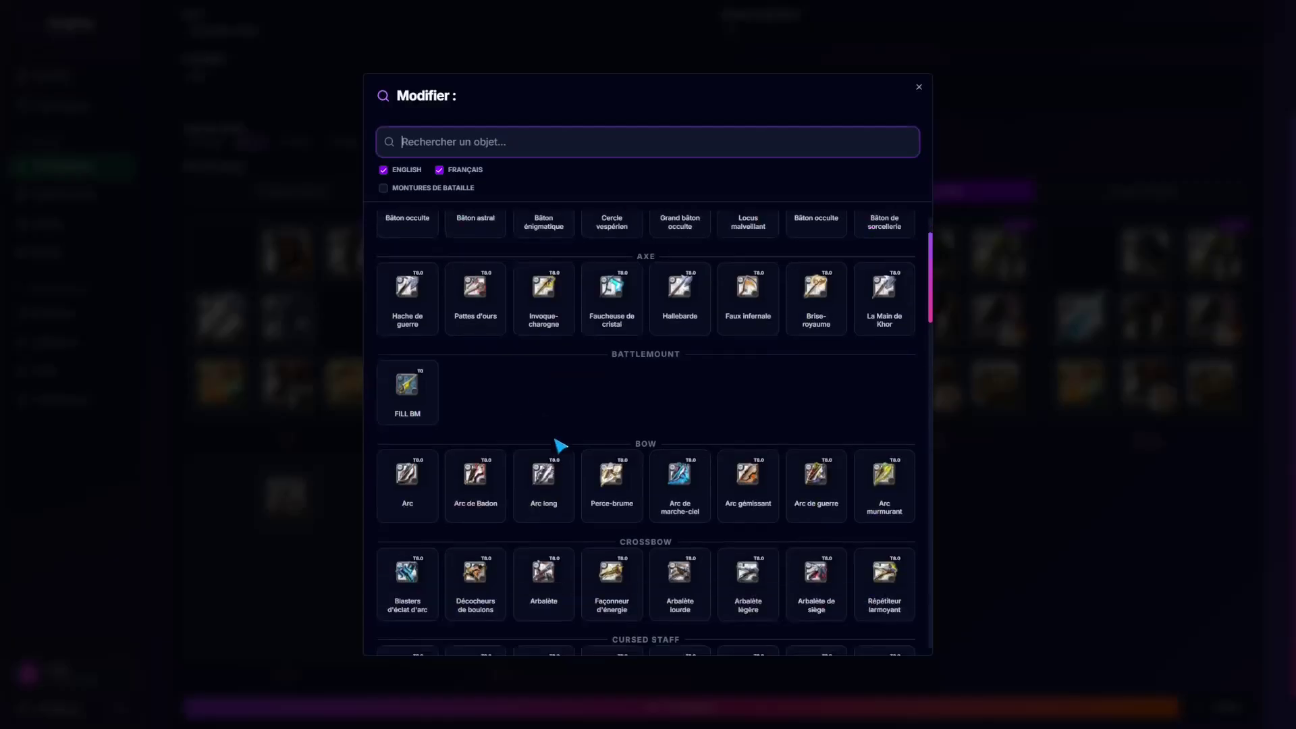
{"action": "scroll", "coordinate": [463, 405], "scroll_direction": "up", "scroll_amount": 5}
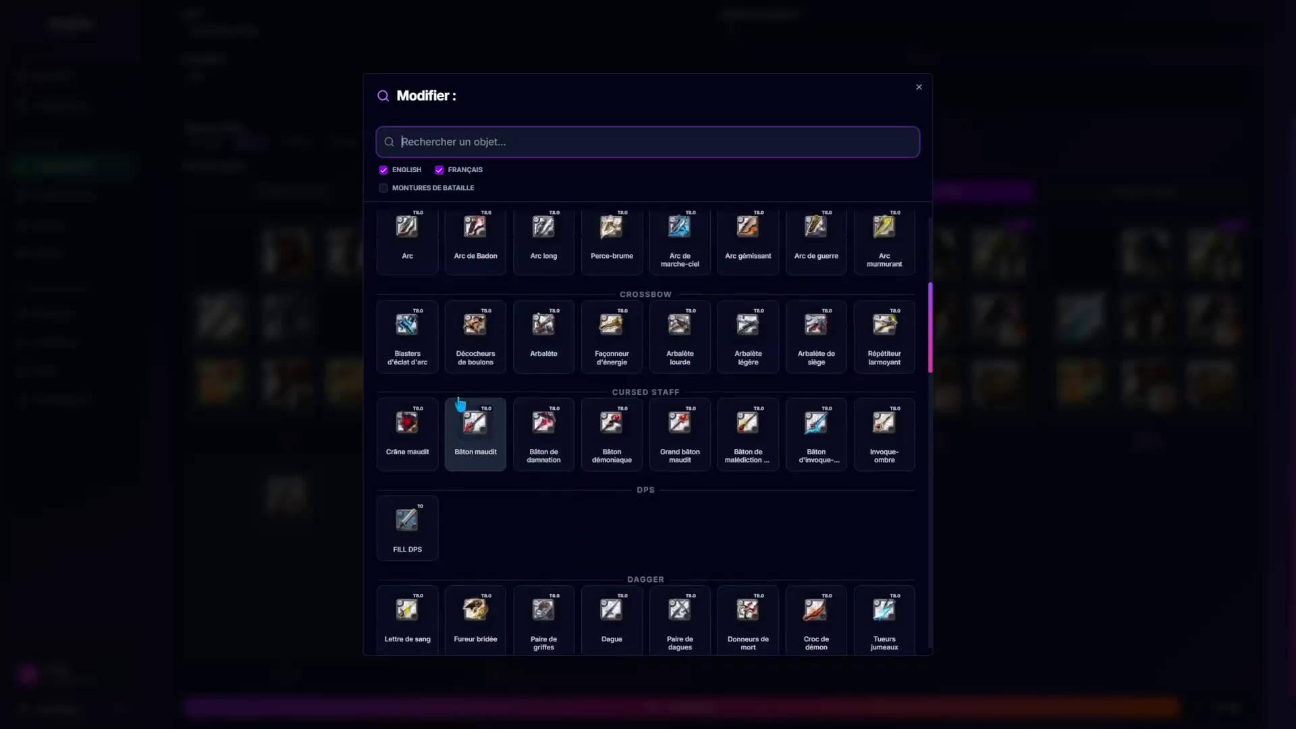
{"action": "left_click", "coordinate": [496, 267]}
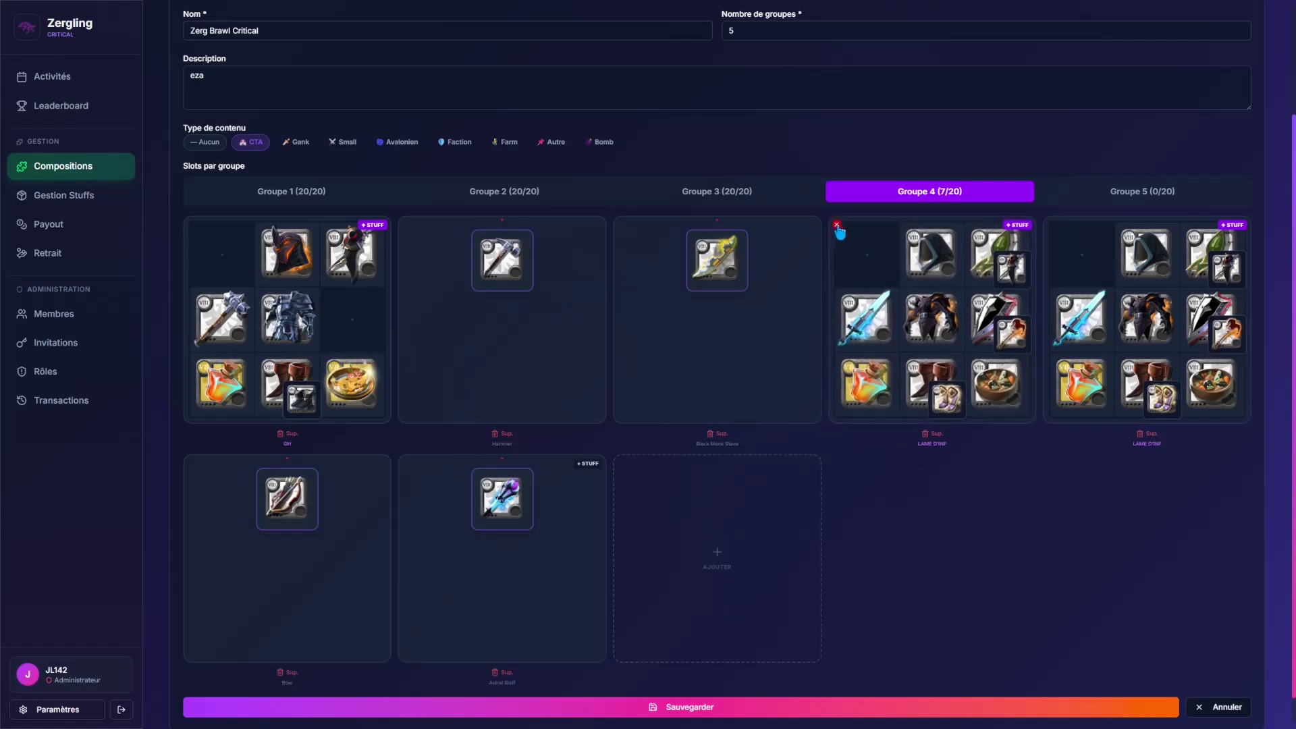
Step: Reassign the LAME D'INF stuff set to the slot card and save the composition
{"action": "left_click", "coordinate": [836, 227]}
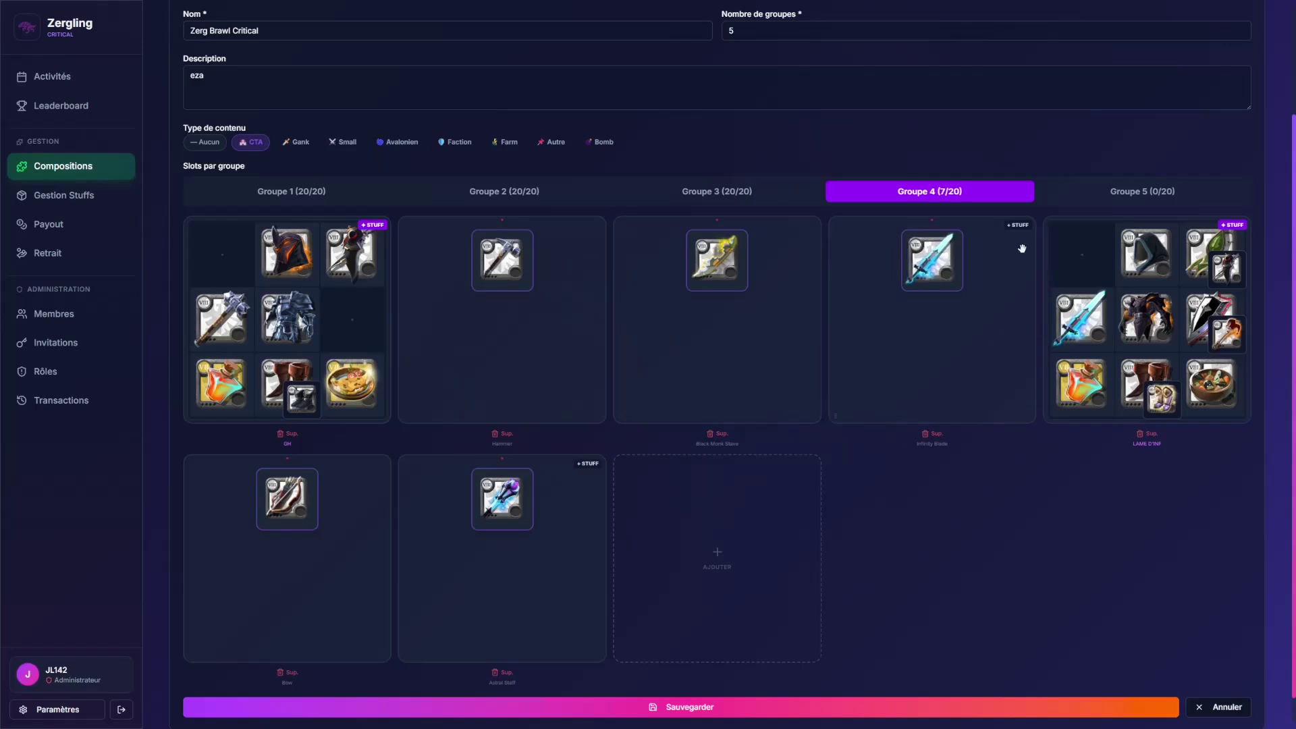
{"action": "left_click", "coordinate": [1015, 228]}
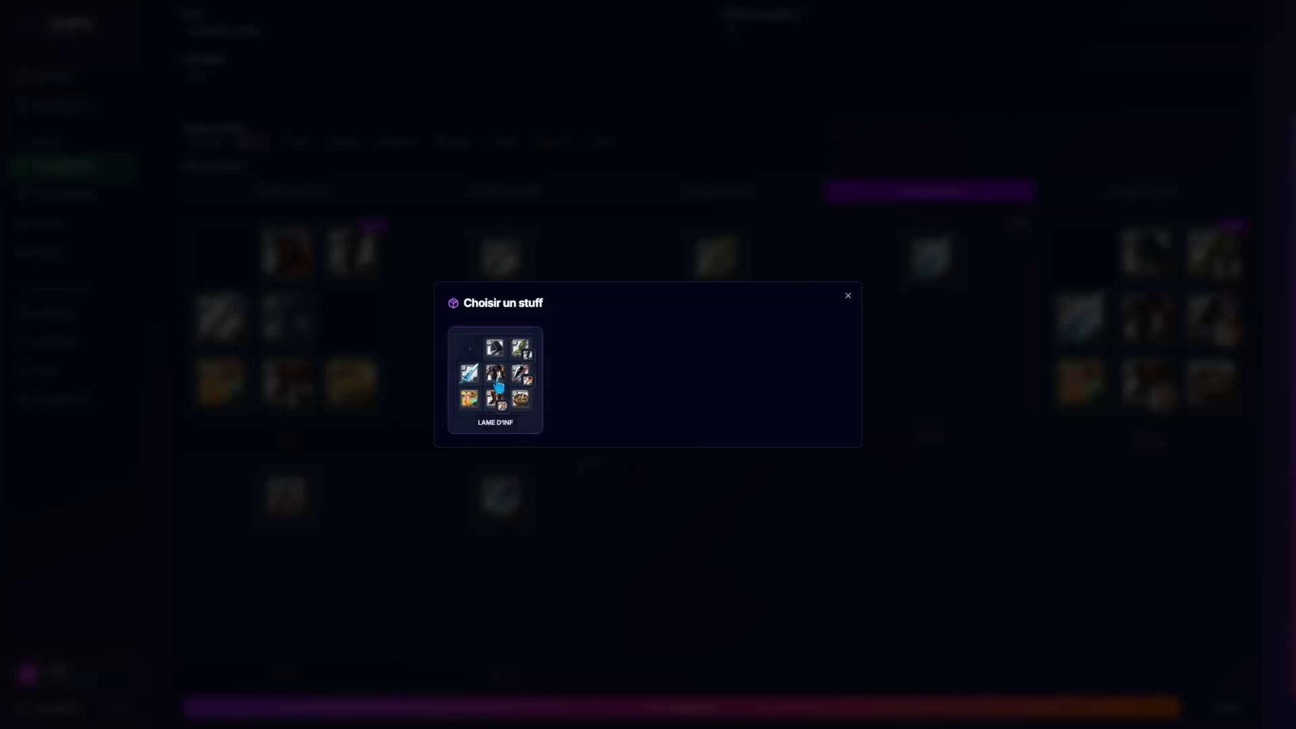
{"action": "left_click", "coordinate": [496, 374]}
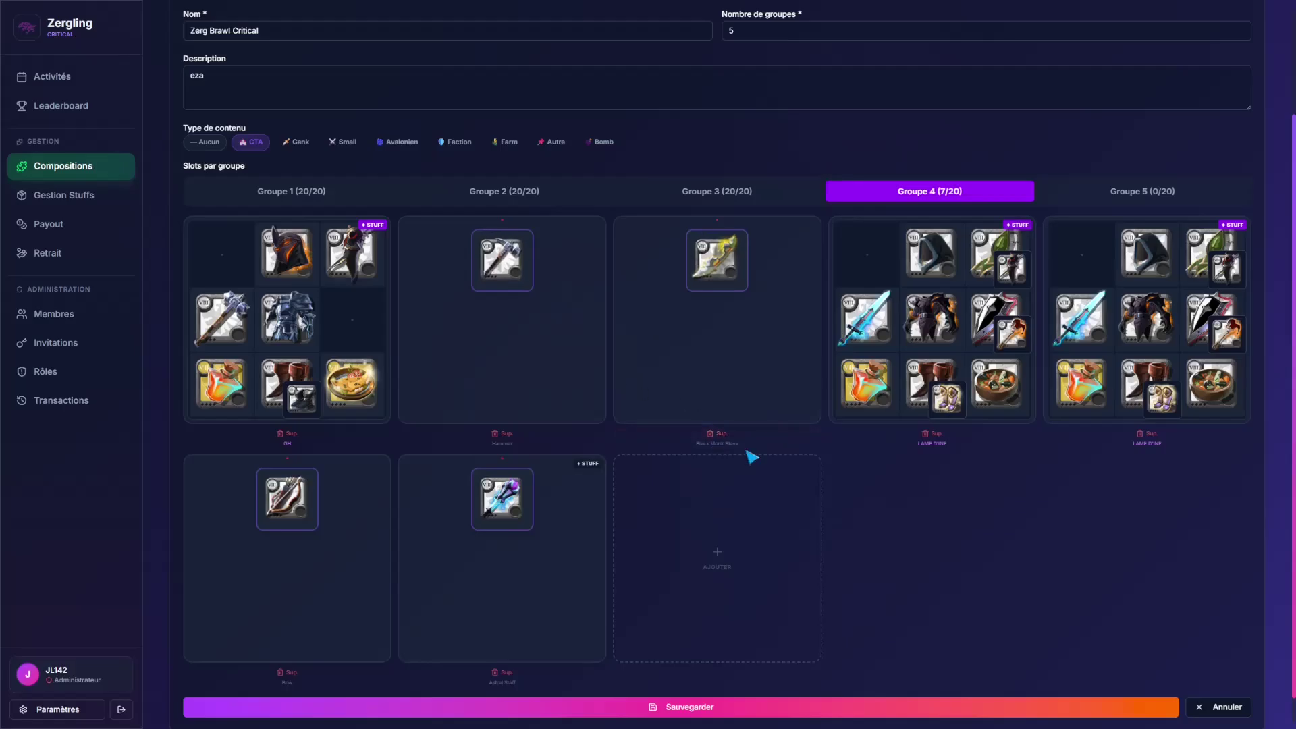
{"action": "scroll", "coordinate": [766, 483], "scroll_direction": "down", "scroll_amount": 1}
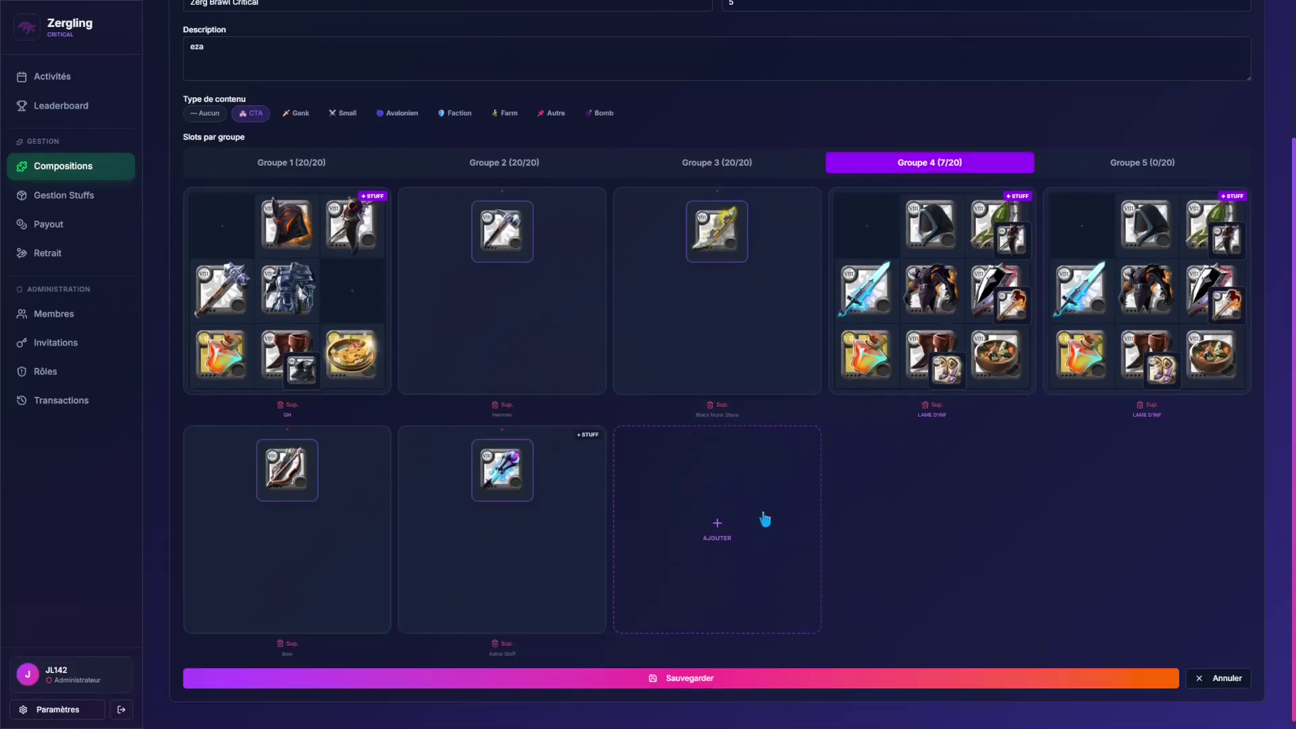
{"action": "left_click", "coordinate": [714, 680]}
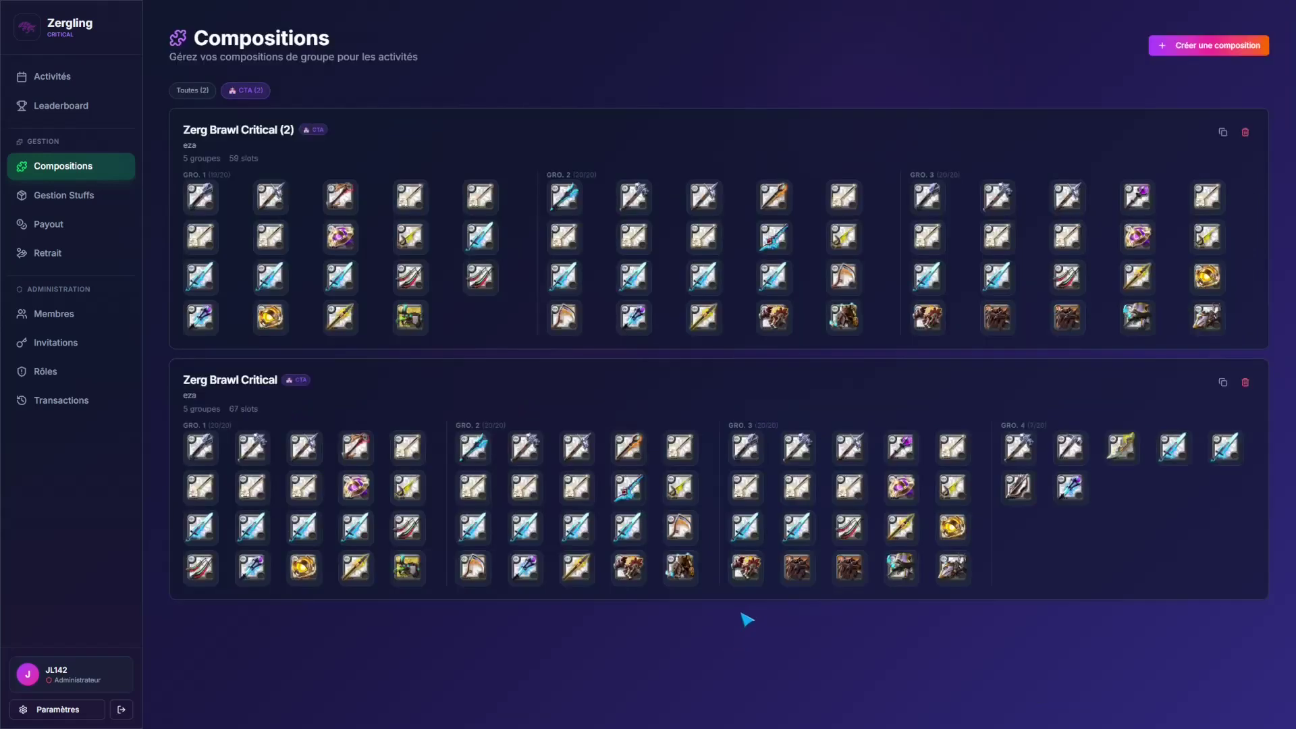
{"action": "left_click", "coordinate": [86, 199]}
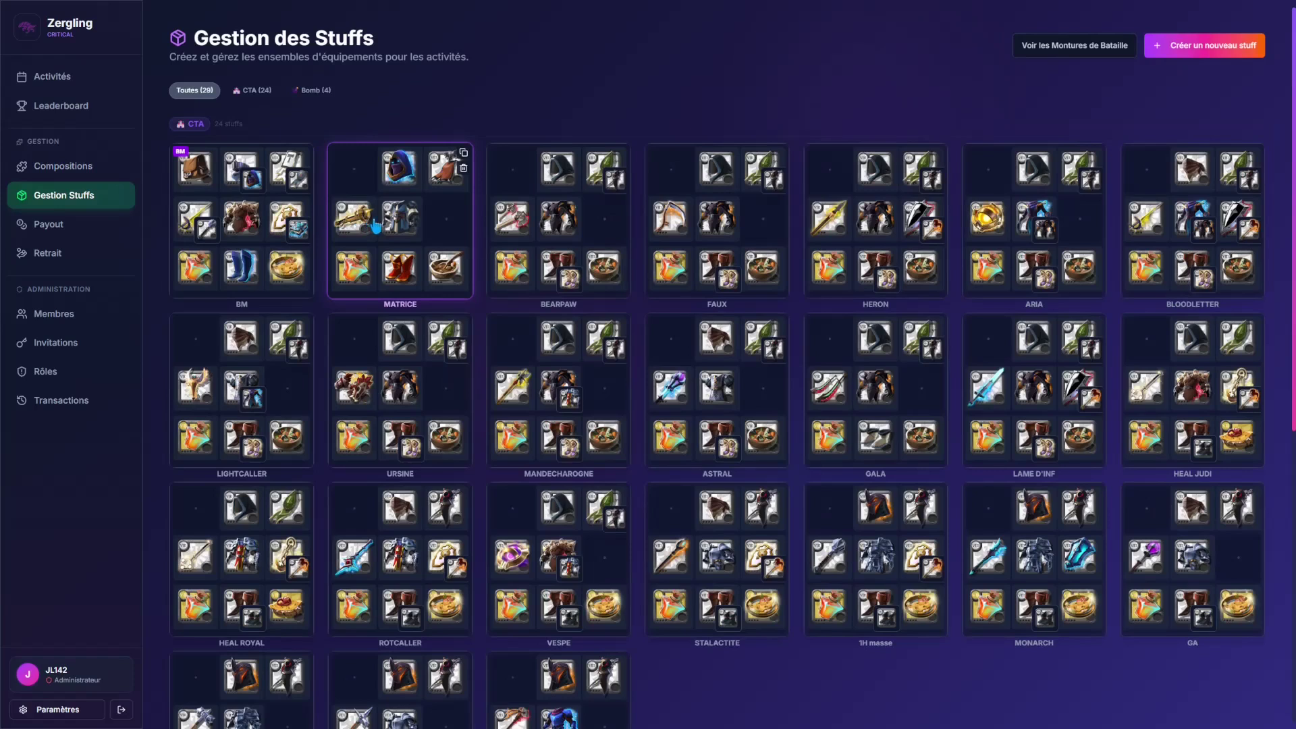
Step: Start a new stuff set with the Arc murmurant bow and the Casque démoniaque helmet
{"action": "left_click", "coordinate": [1203, 53]}
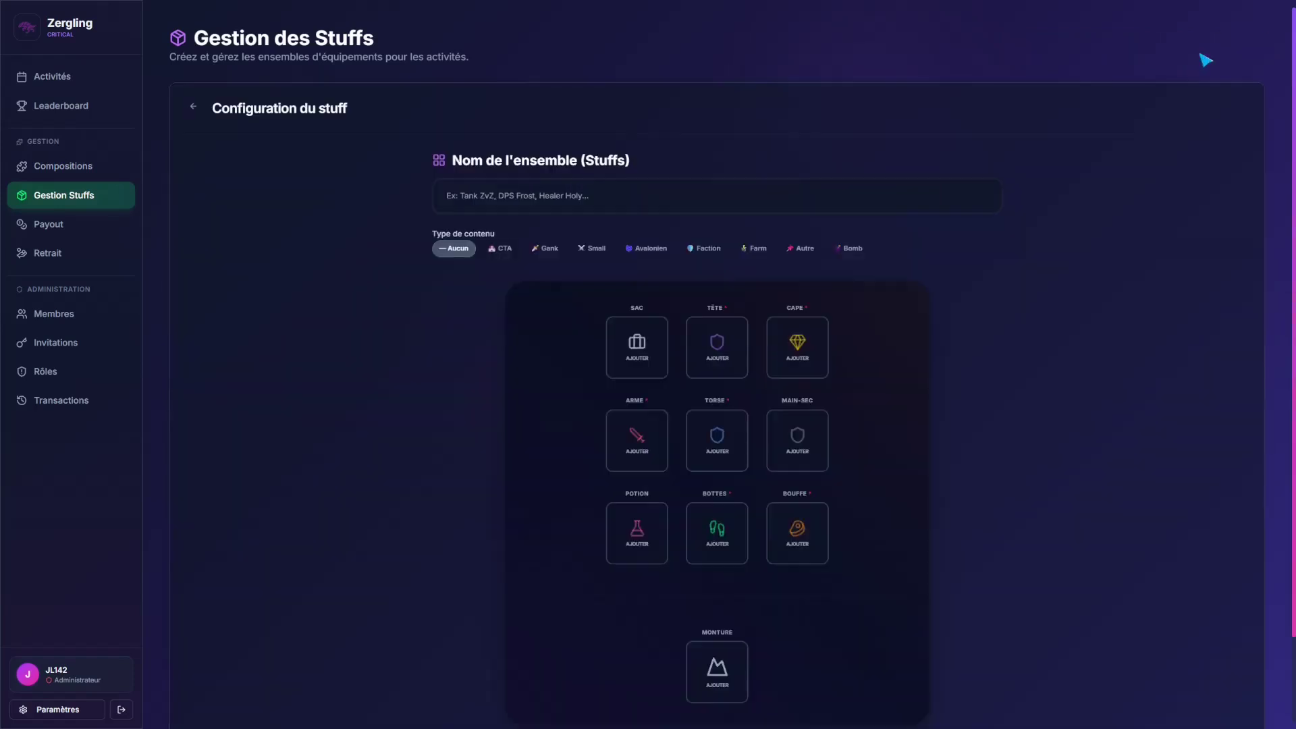
{"action": "scroll", "coordinate": [686, 408], "scroll_direction": "down", "scroll_amount": 1}
{"action": "left_click", "coordinate": [652, 403]}
{"action": "scroll", "coordinate": [655, 400], "scroll_direction": "down", "scroll_amount": 5}
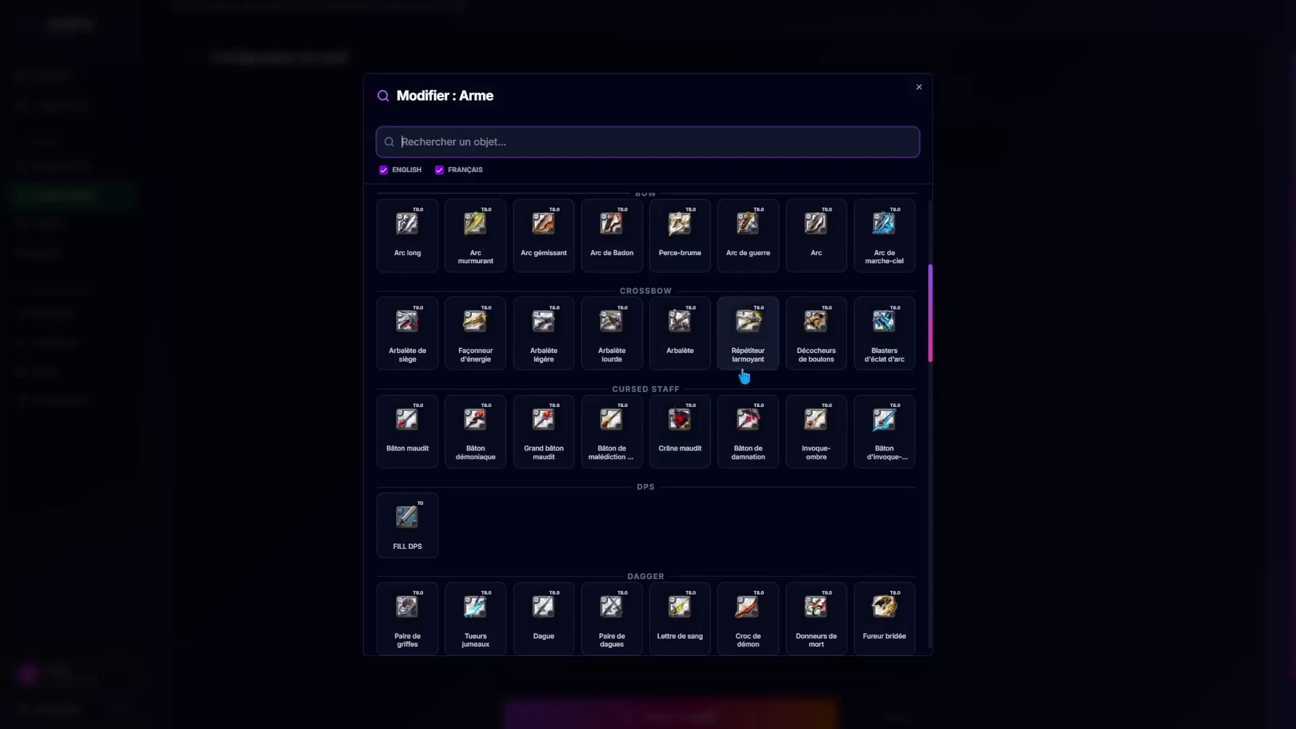
{"action": "scroll", "coordinate": [744, 376], "scroll_direction": "up", "scroll_amount": 3}
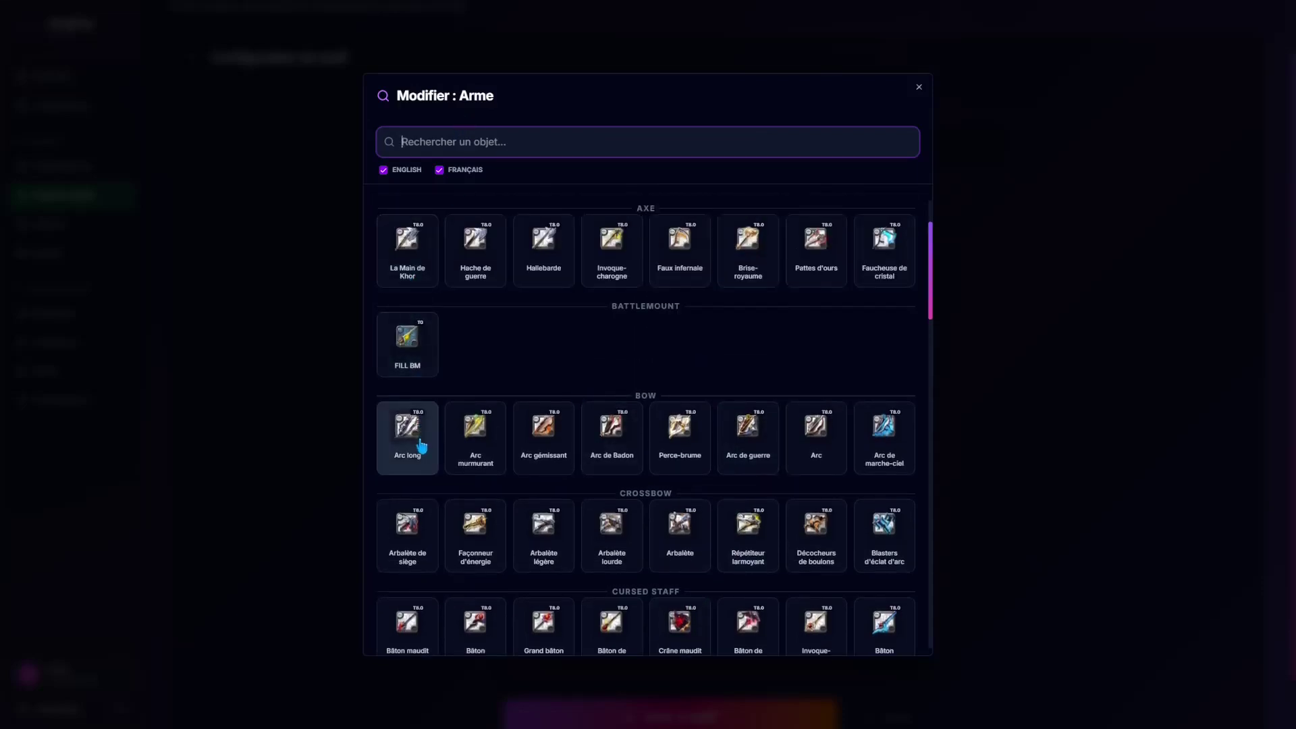
{"action": "left_click", "coordinate": [476, 435]}
{"action": "left_click", "coordinate": [716, 294]}
{"action": "left_click", "coordinate": [611, 422]}
Step: Add a chest armour, boots and a cape, leaving the off-hand empty
{"action": "left_click", "coordinate": [721, 399]}
{"action": "left_click", "coordinate": [680, 428]}
{"action": "left_click", "coordinate": [724, 483]}
{"action": "left_click", "coordinate": [675, 424]}
{"action": "left_click", "coordinate": [802, 387]}
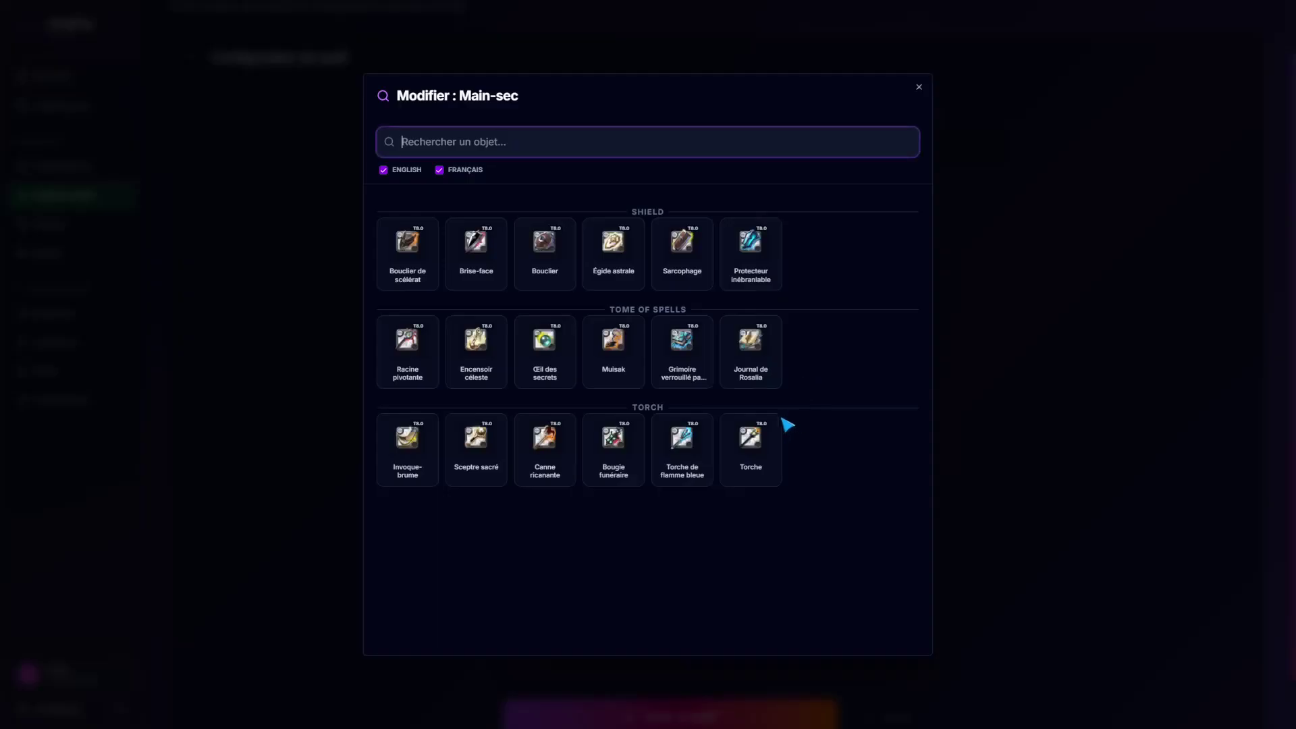
{"action": "left_click", "coordinate": [919, 87]}
{"action": "left_click", "coordinate": [797, 295]}
{"action": "left_click", "coordinate": [588, 359]}
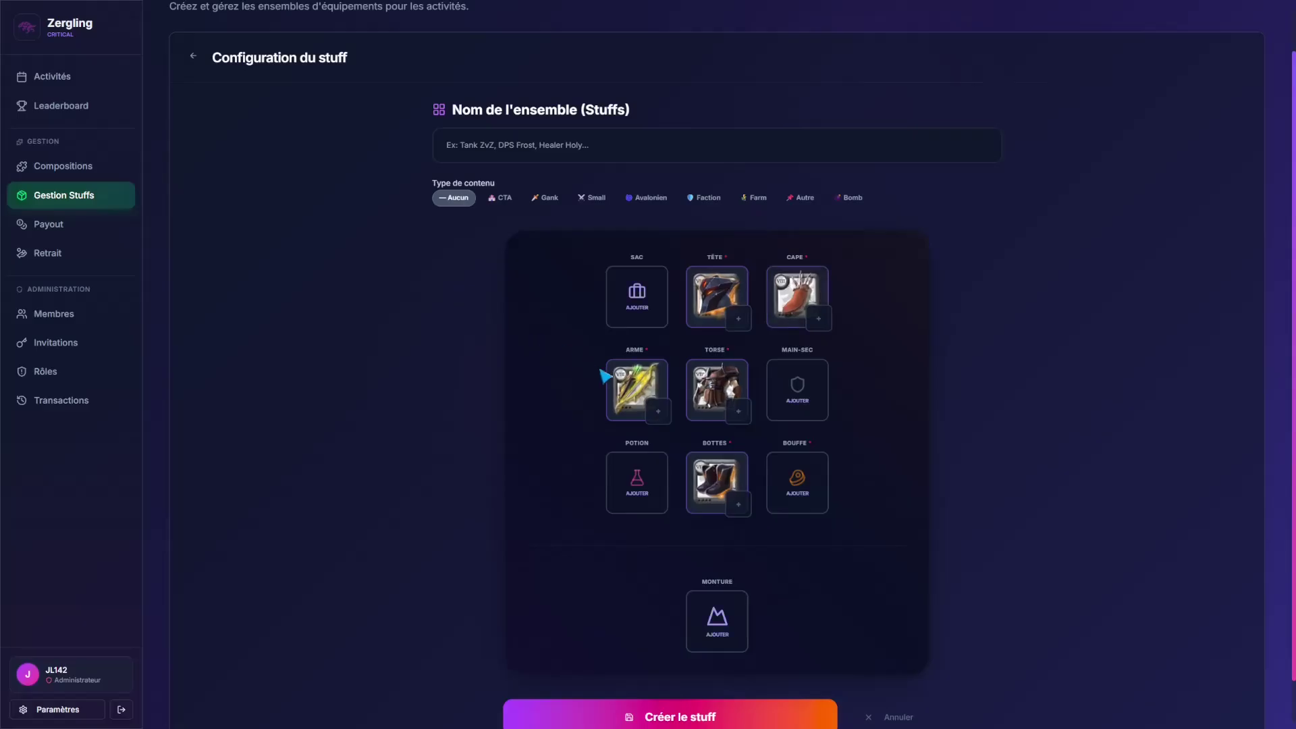
Step: Name the stuff set 'arc' and mark it as Gank content
{"action": "scroll", "coordinate": [705, 618], "scroll_direction": "down", "scroll_amount": 1}
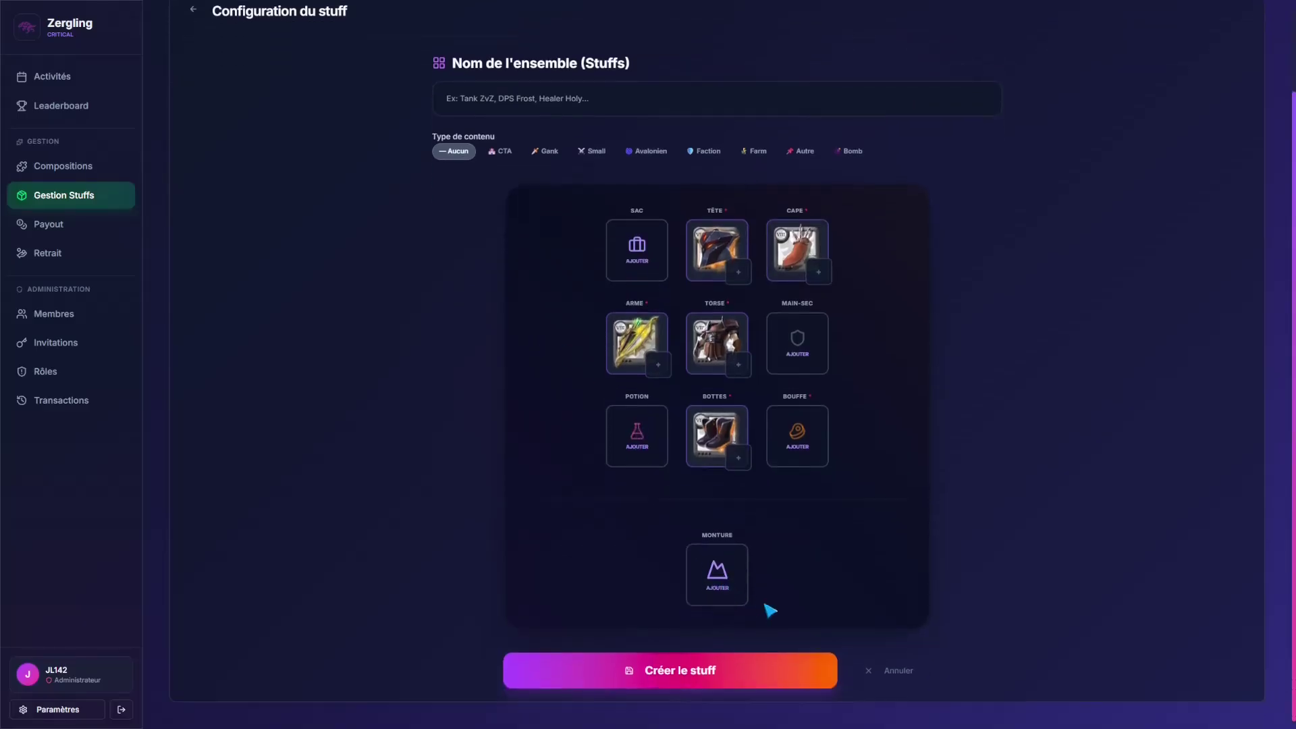
{"action": "left_click", "coordinate": [735, 671]}
{"action": "left_click", "coordinate": [732, 51]}
{"action": "left_click", "coordinate": [592, 88]}
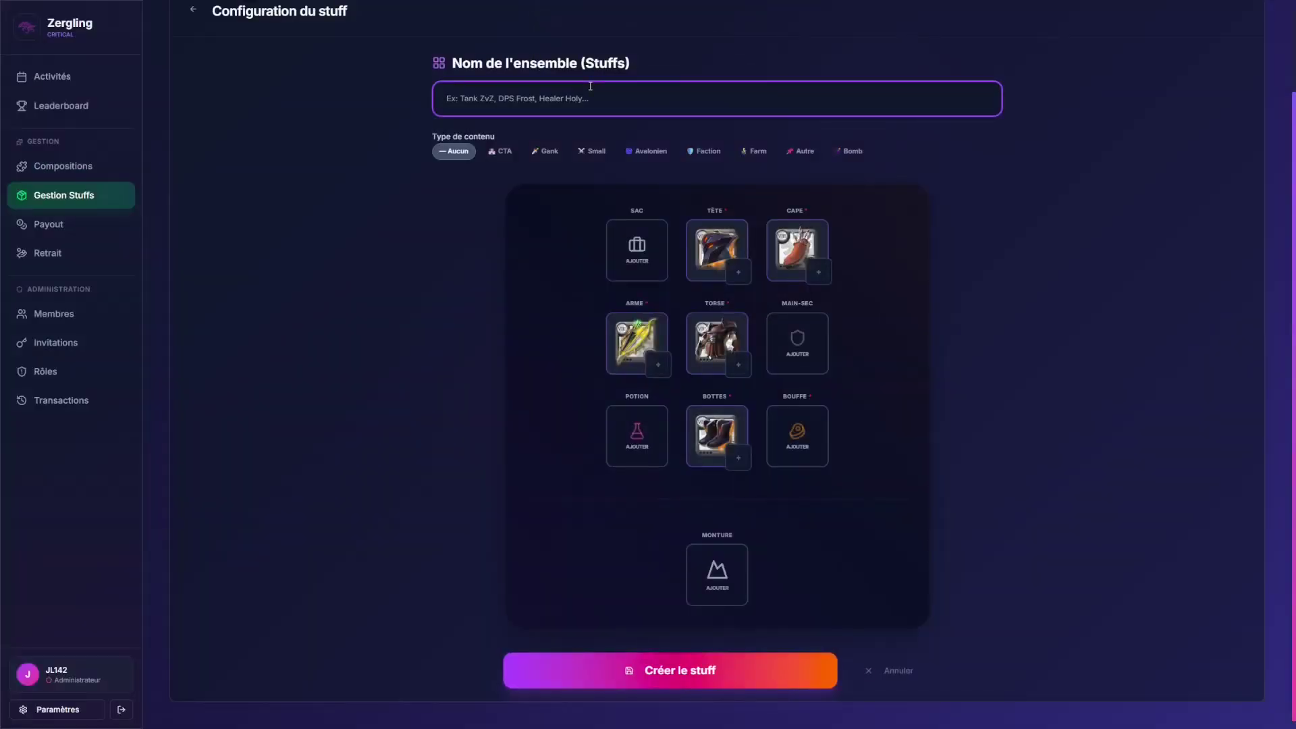
{"action": "type", "text": "arc"}
{"action": "left_click", "coordinate": [548, 152]}
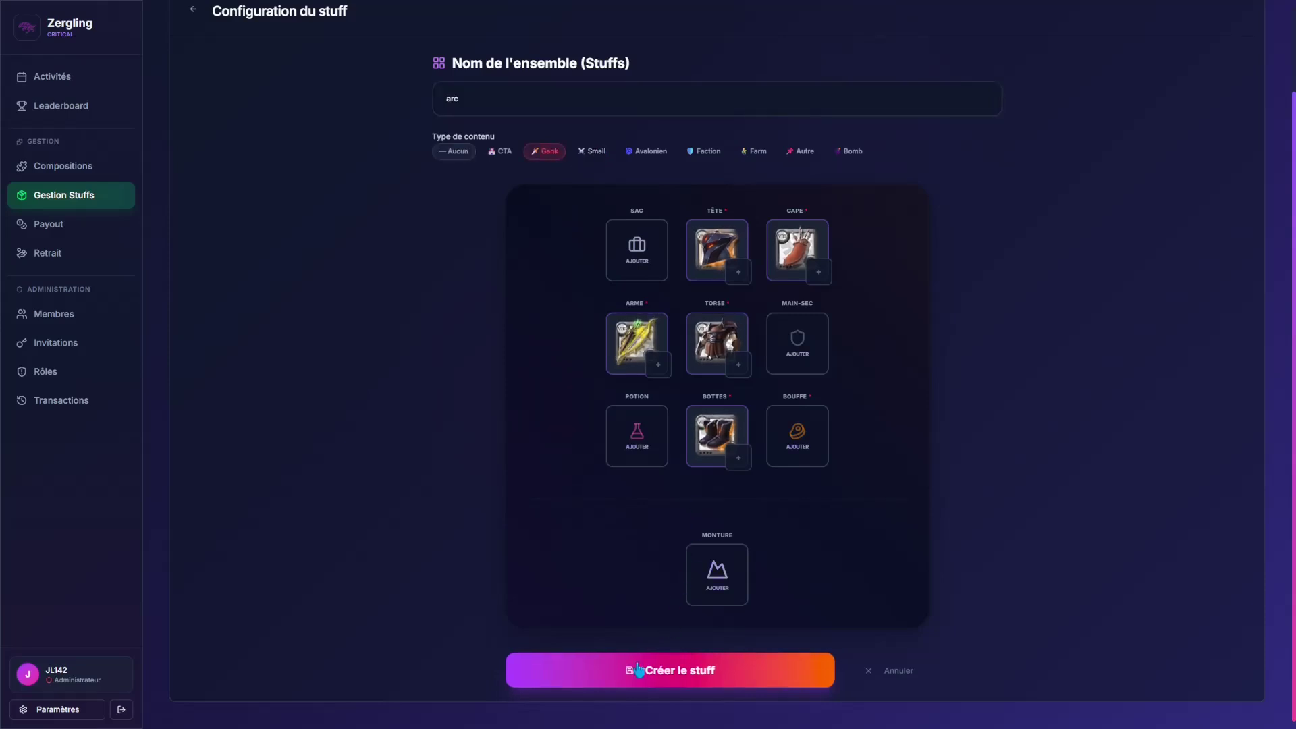
Step: Add Tourte au porc as the food, create the stuff, and check it in the list
{"action": "left_click", "coordinate": [635, 671]}
{"action": "left_click", "coordinate": [736, 52]}
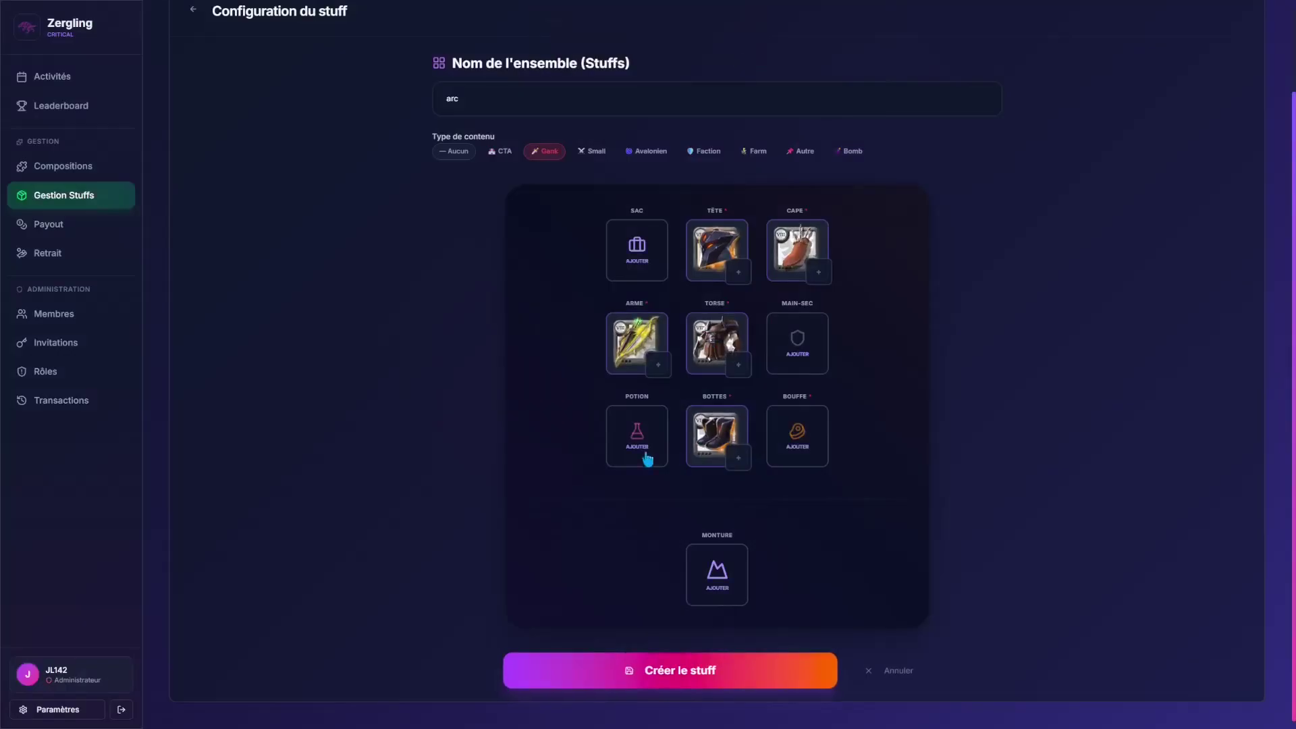
{"action": "left_click", "coordinate": [807, 437]}
{"action": "left_click", "coordinate": [408, 351]}
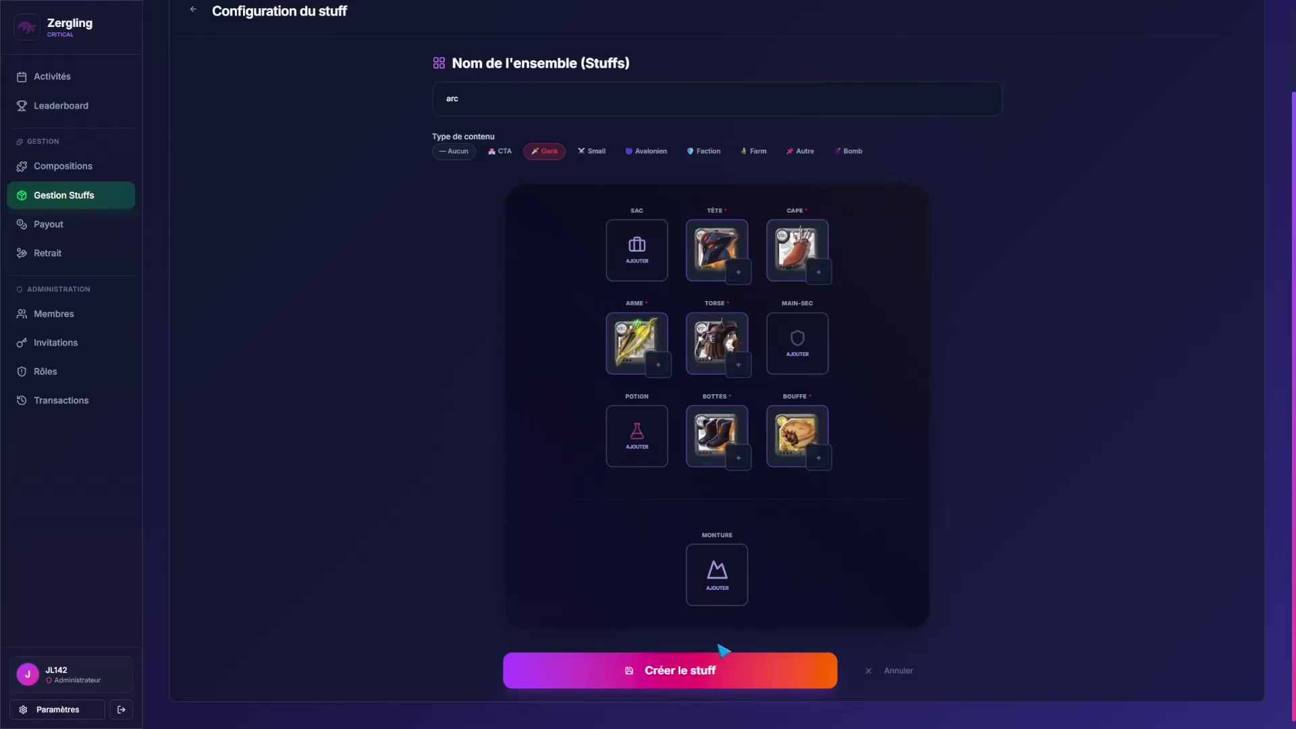
{"action": "left_click", "coordinate": [715, 671]}
{"action": "scroll", "coordinate": [660, 442], "scroll_direction": "down", "scroll_amount": 6}
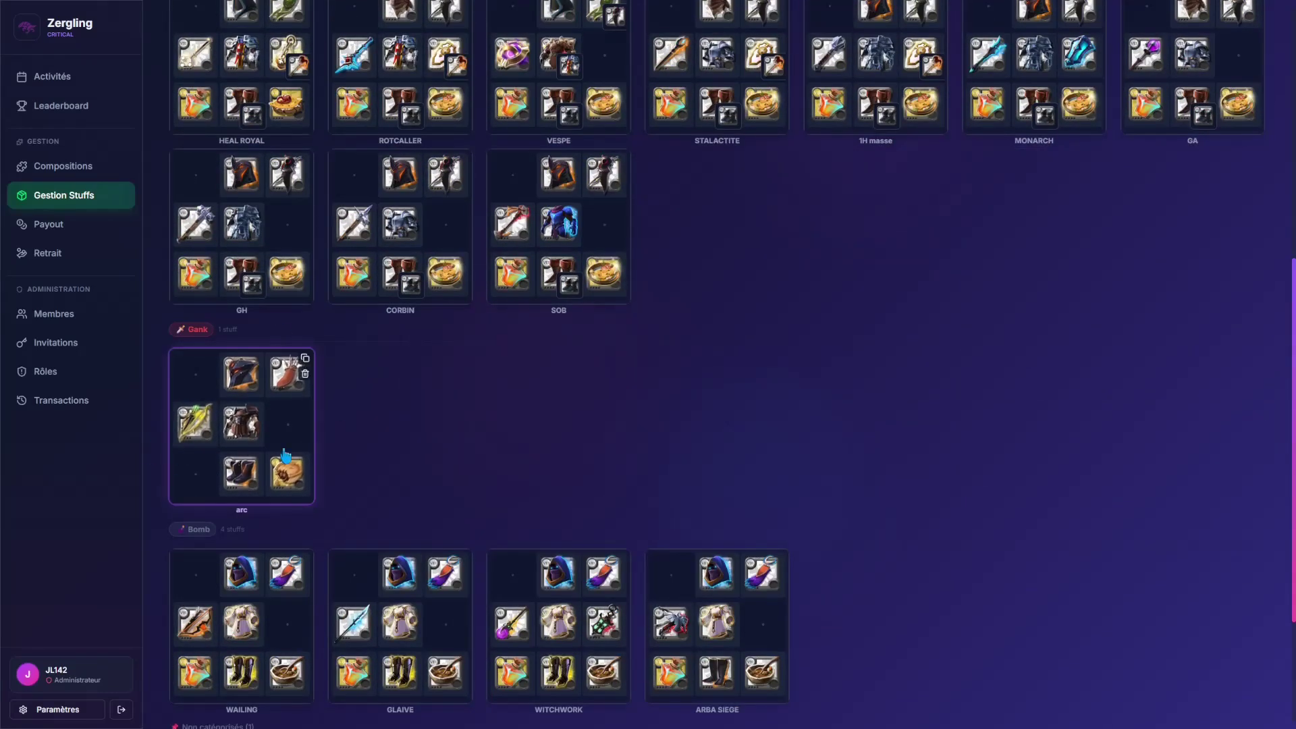
{"action": "scroll", "coordinate": [338, 454], "scroll_direction": "up", "scroll_amount": 8}
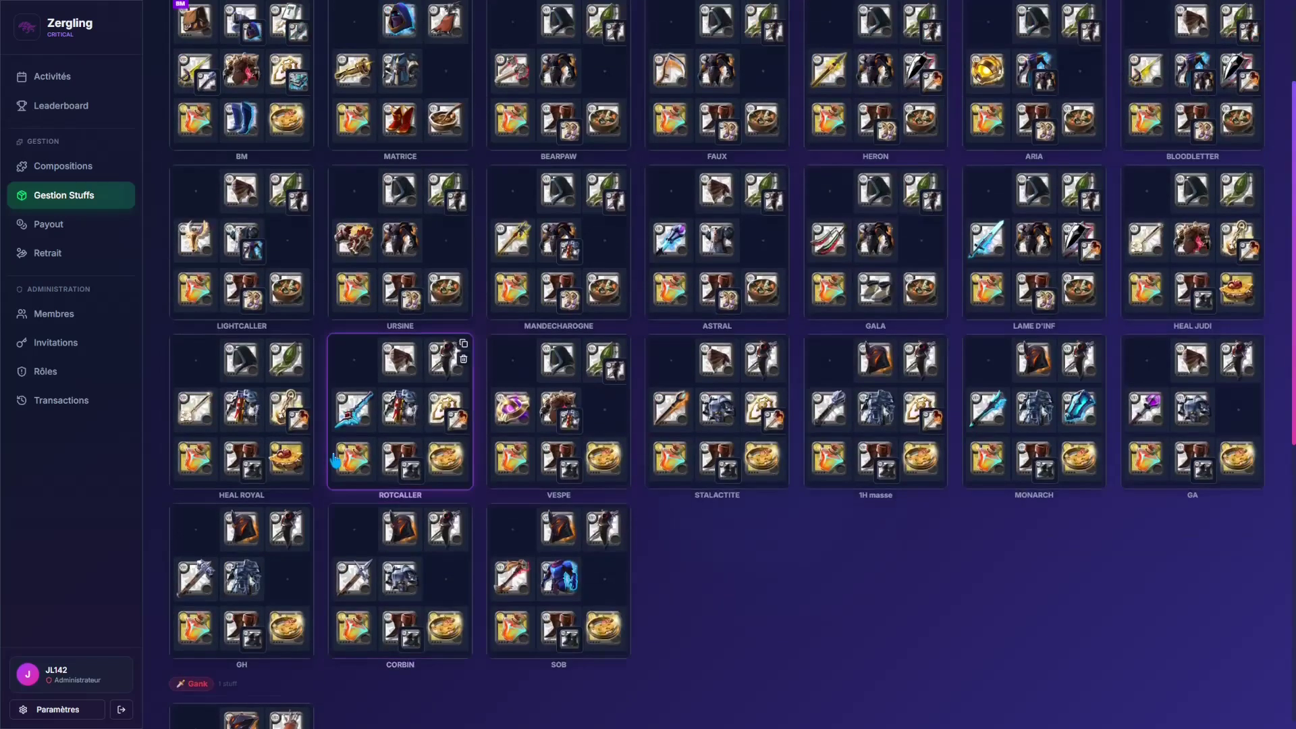
Step: Open the payout form for the CTA 22h activity from the activities page
{"action": "left_click", "coordinate": [62, 79]}
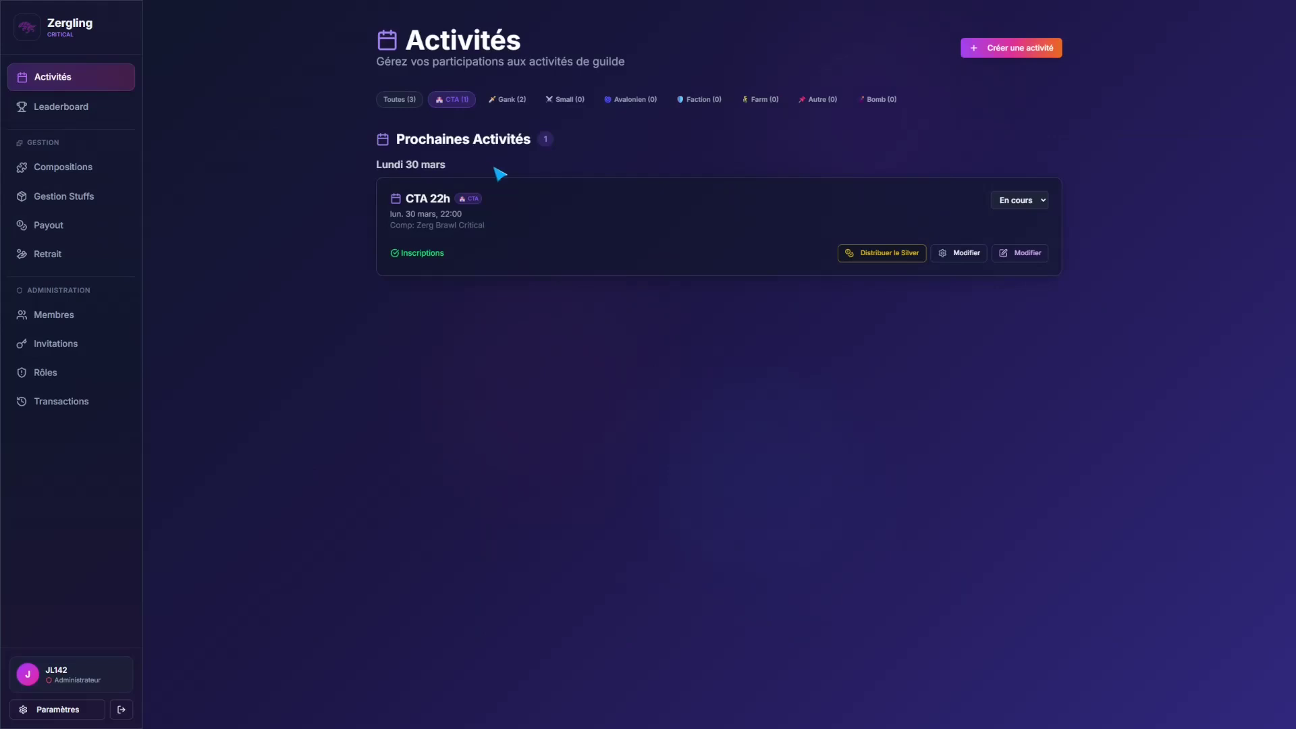
{"action": "left_click", "coordinate": [889, 251]}
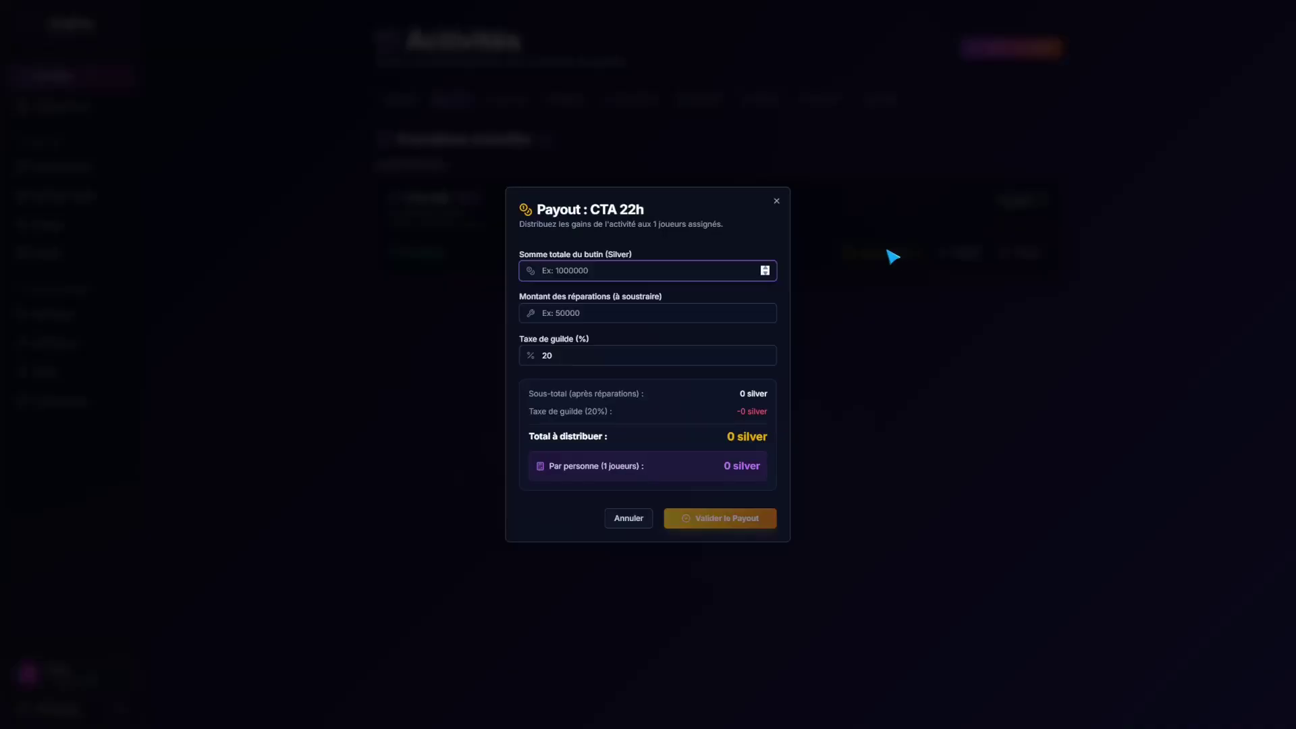
{"action": "left_click", "coordinate": [776, 201]}
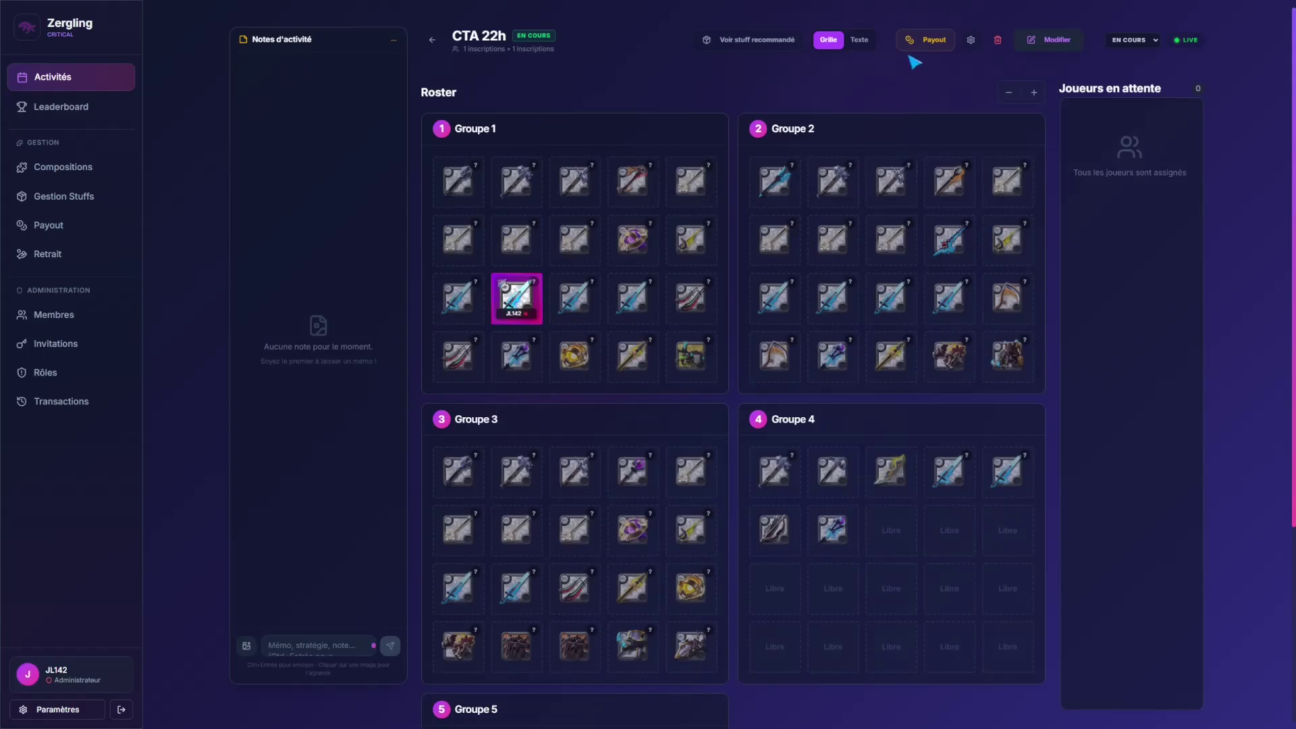
{"action": "left_click", "coordinate": [934, 41]}
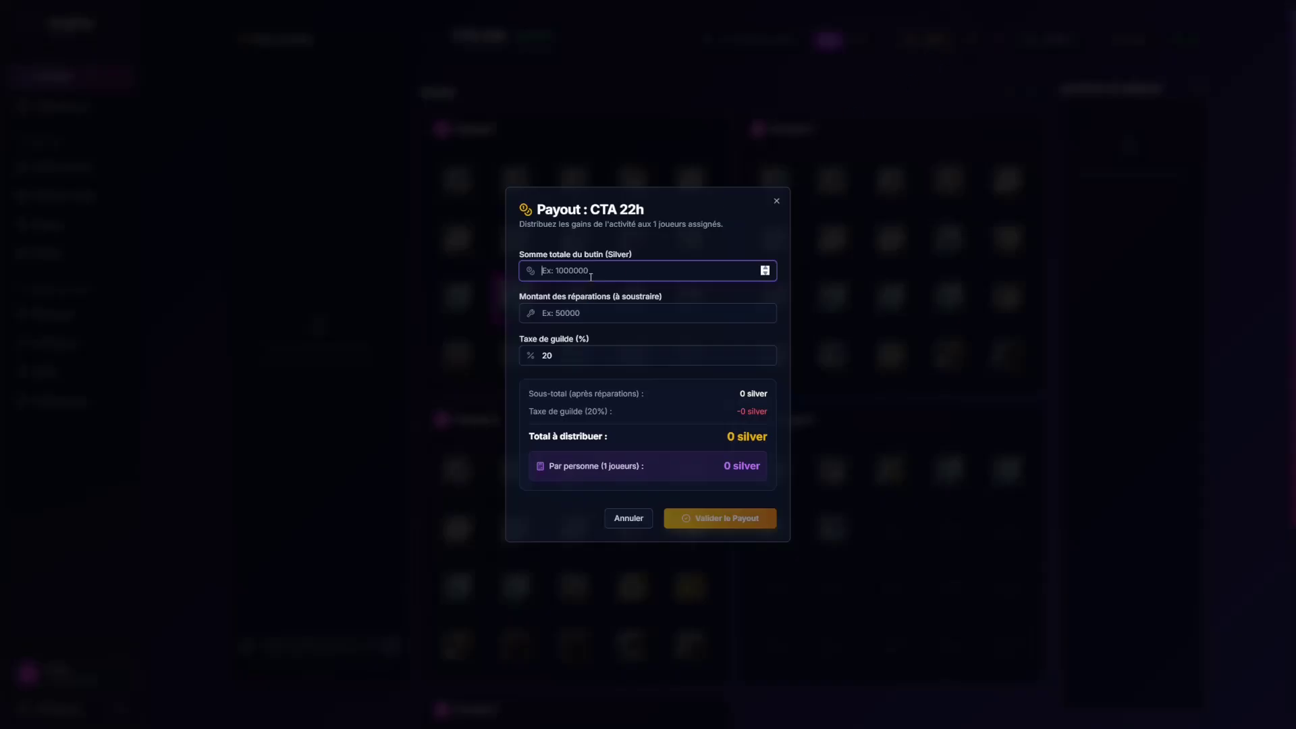
Step: Pay out 7821000 silver loot minus 50000 repairs, distributing 6 216 800 silver
{"action": "type", "text": "78210"}
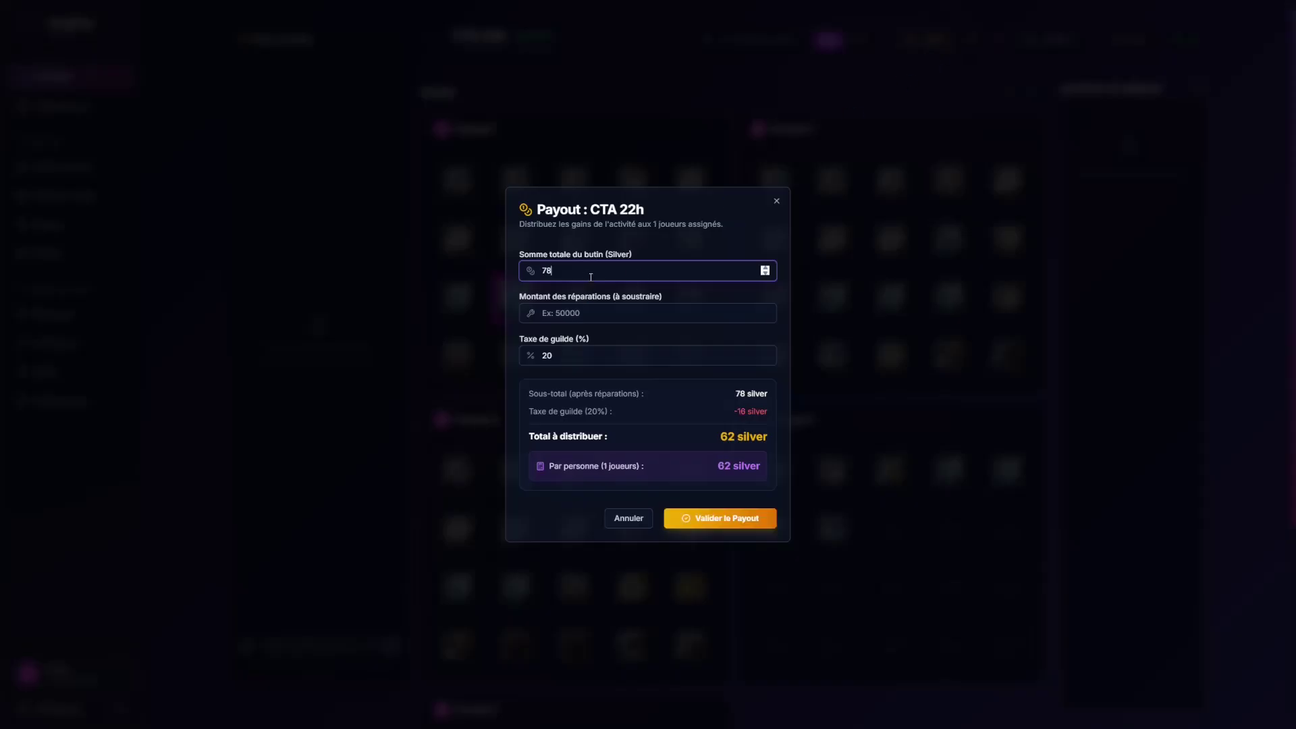
{"action": "key", "text": "BackSpace"}
{"action": "key", "text": "BackSpace"}
{"action": "type", "text": "1000"}
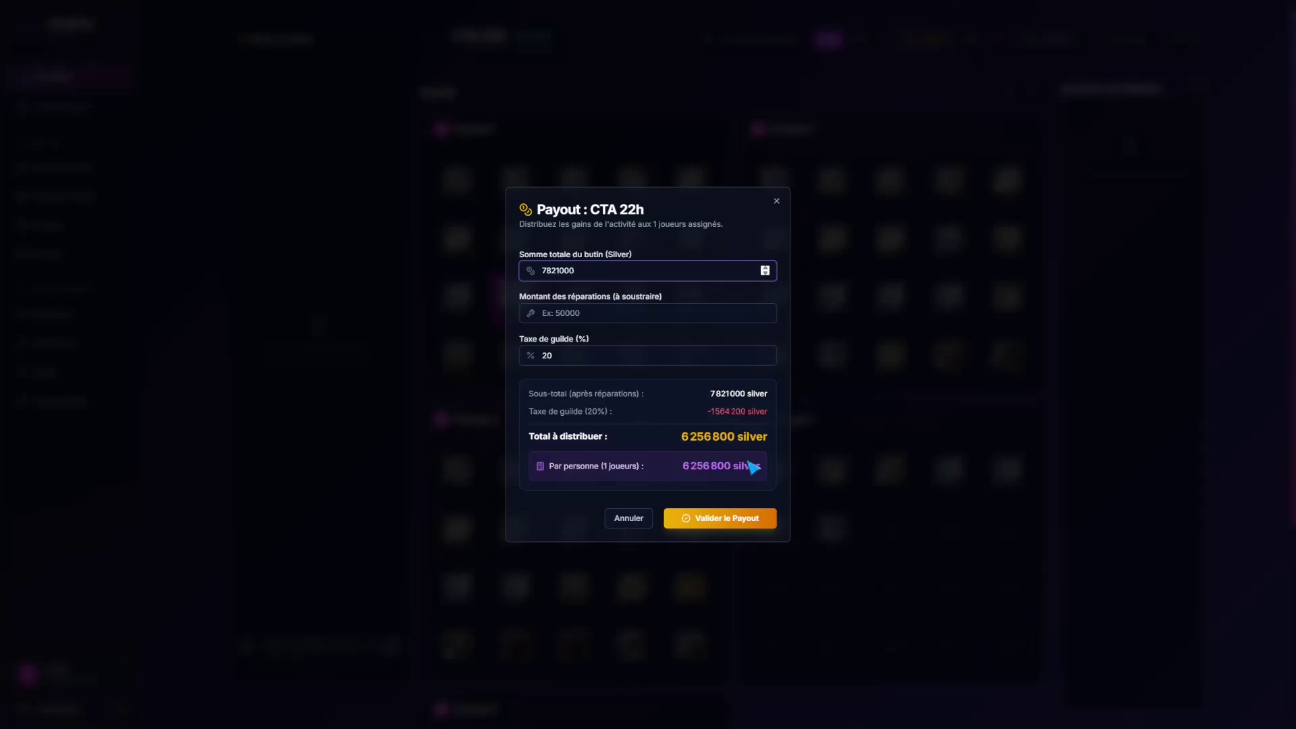
{"action": "left_click", "coordinate": [589, 311]}
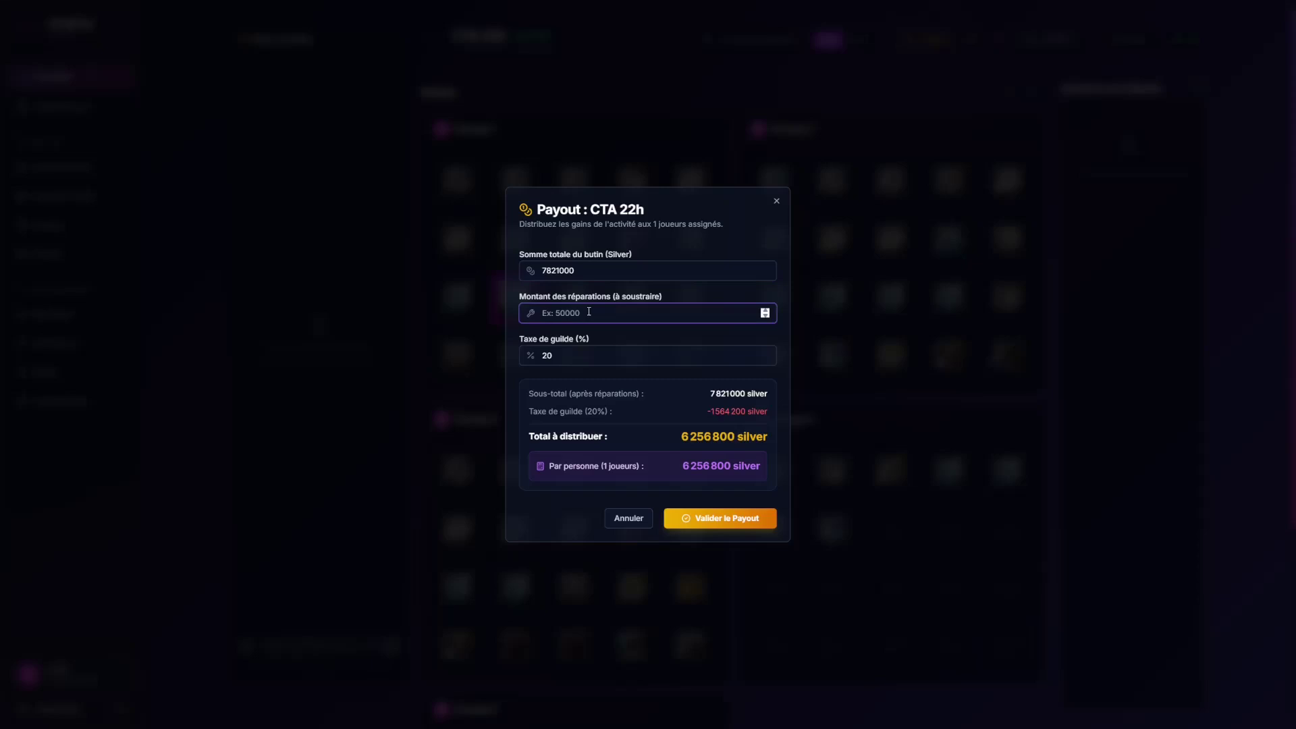
{"action": "type", "text": "50000"}
{"action": "left_click", "coordinate": [613, 354]}
{"action": "left_click_drag", "start_coordinate": [707, 411], "coordinate": [752, 413]}
{"action": "left_click", "coordinate": [754, 415]}
{"action": "left_click", "coordinate": [723, 523]}
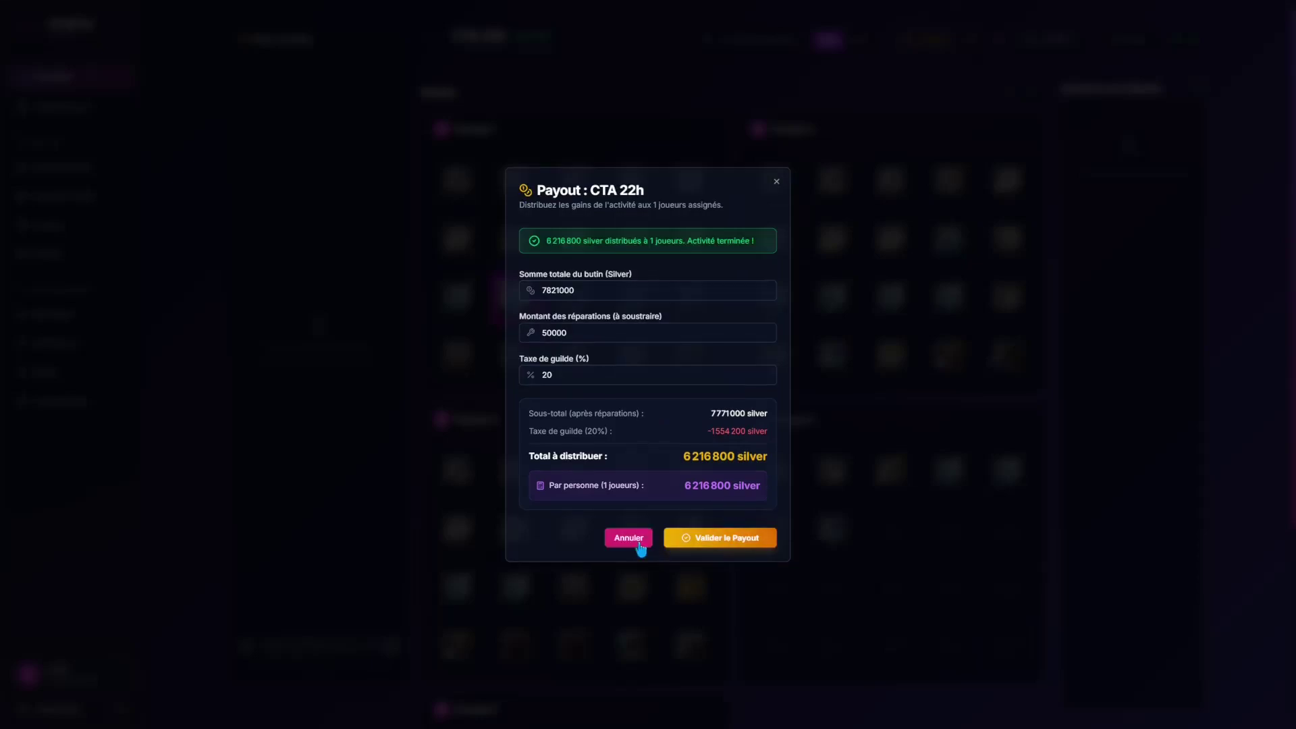
{"action": "left_click", "coordinate": [628, 538]}
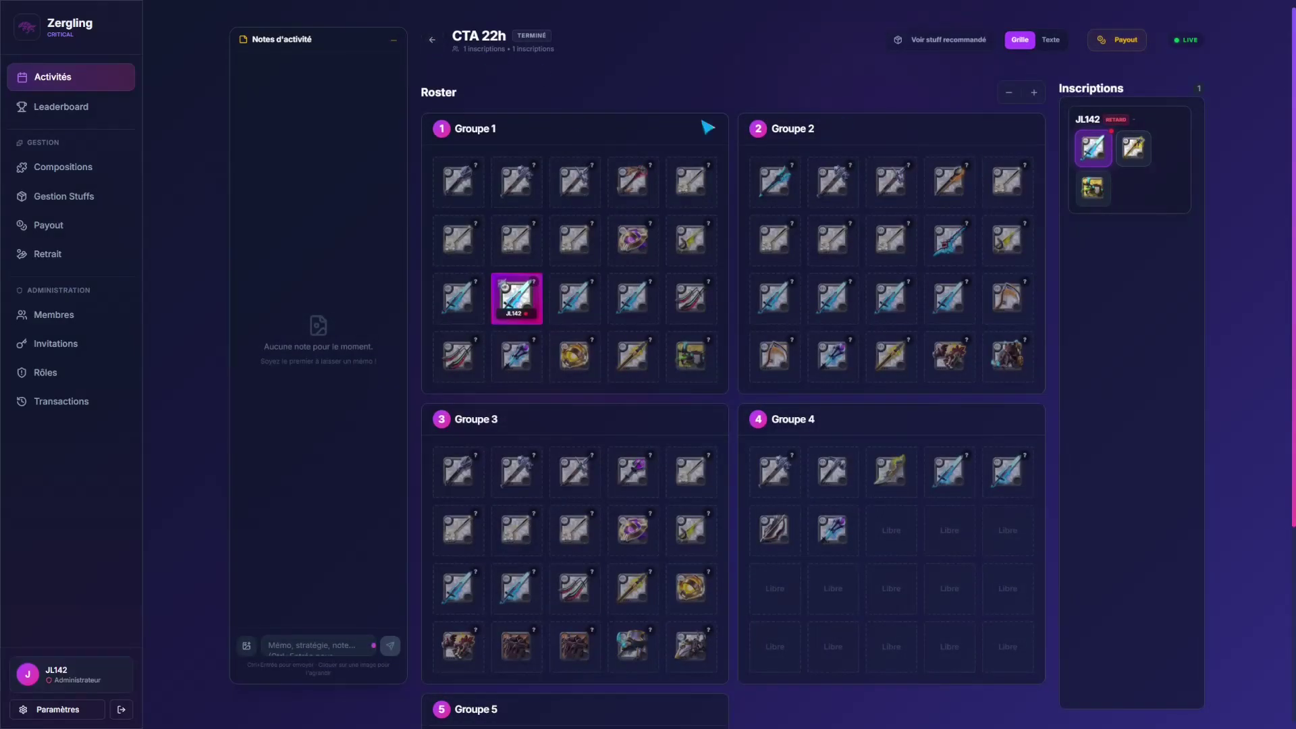
Step: Start a manual payout outside activities and select all three guild players
{"action": "left_click", "coordinate": [432, 39]}
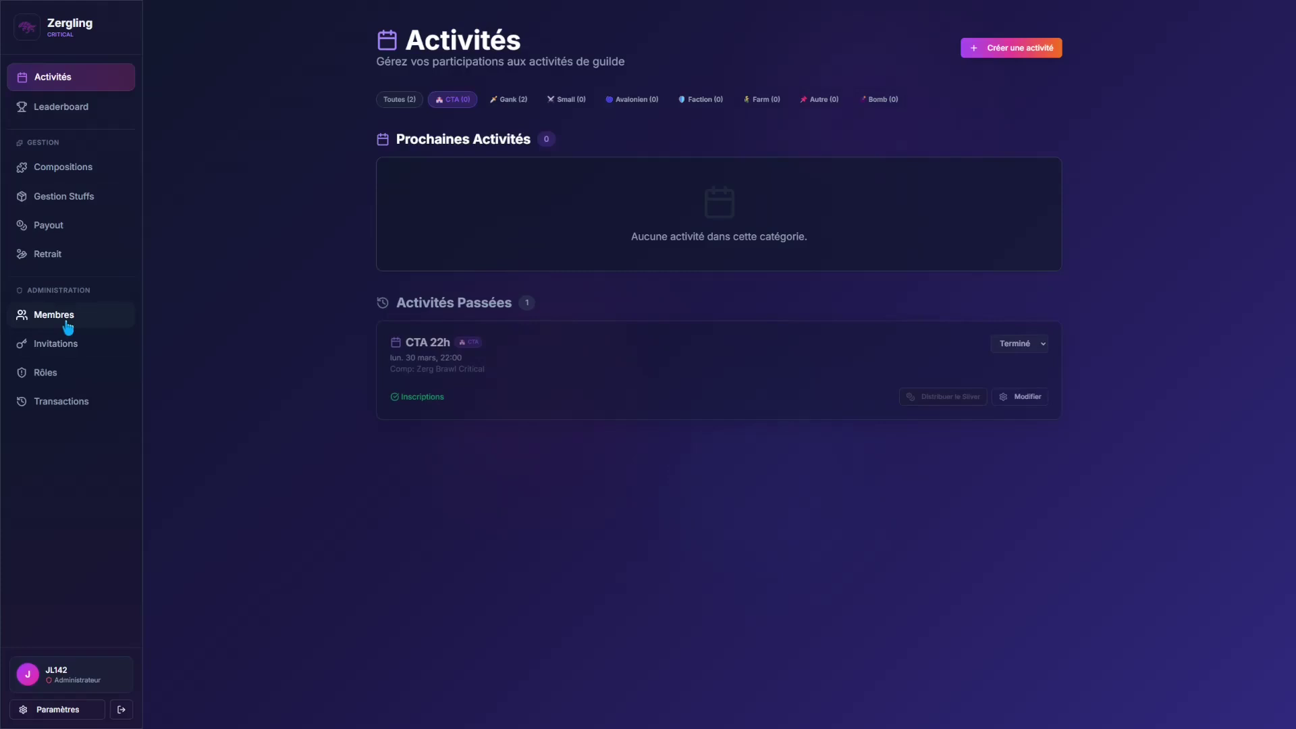
{"action": "left_click", "coordinate": [43, 229]}
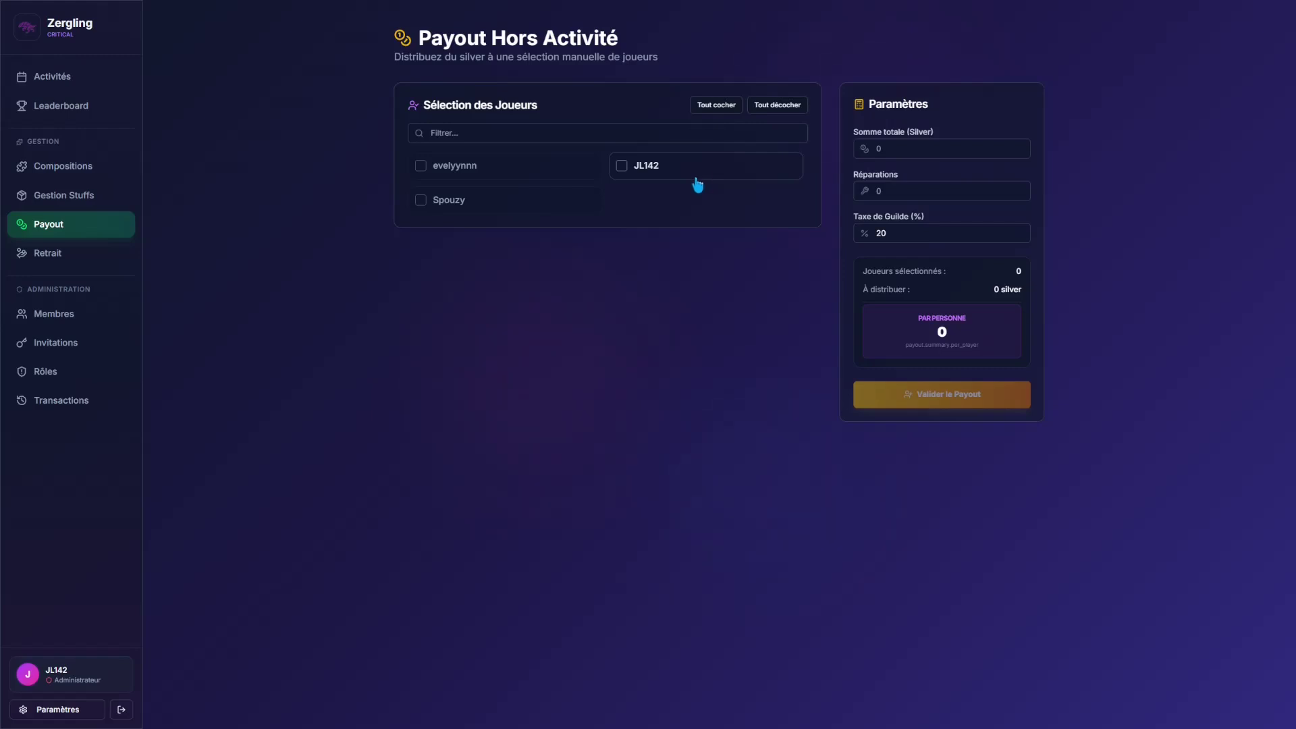
{"action": "left_click", "coordinate": [689, 177]}
{"action": "left_click", "coordinate": [526, 199]}
{"action": "left_click", "coordinate": [532, 167]}
{"action": "left_click", "coordinate": [538, 133]}
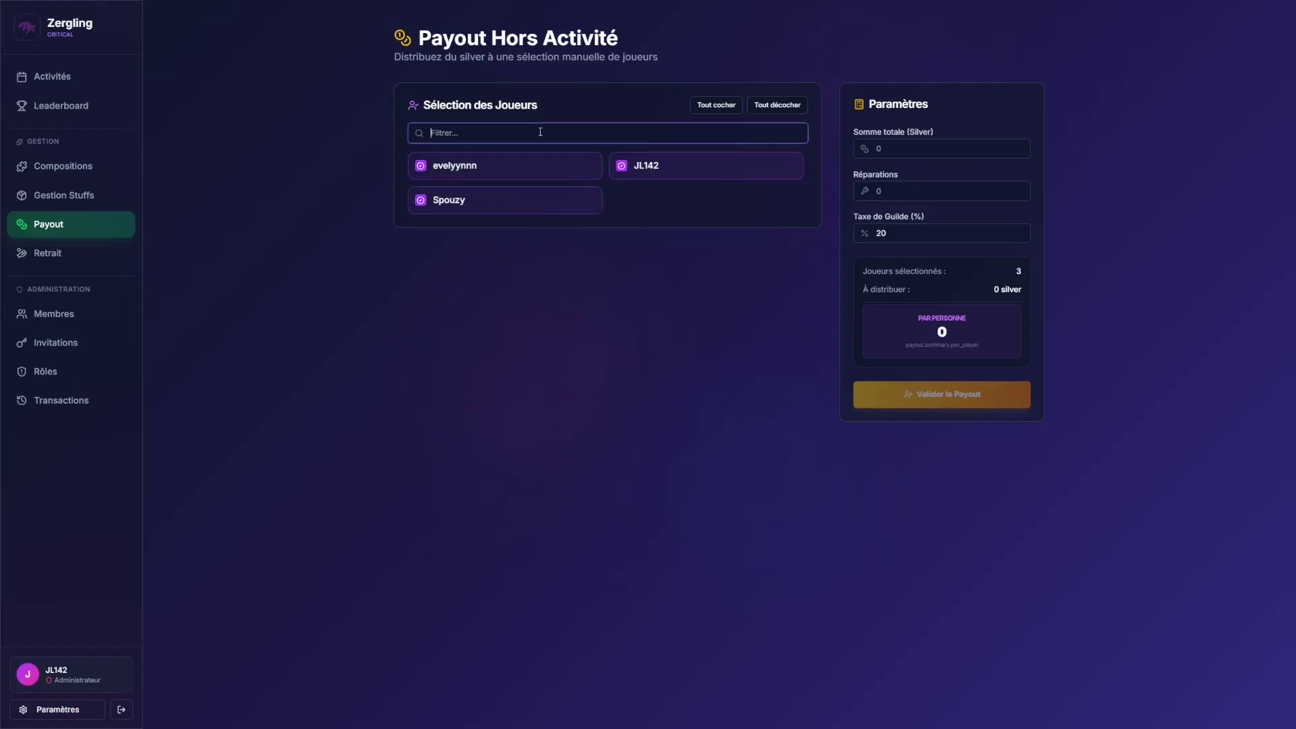
Step: Distribute a 529999 silver total, 141333 each after 20% tax, and confirm
{"action": "left_click", "coordinate": [930, 154]}
{"action": "type", "text": "5299999"}
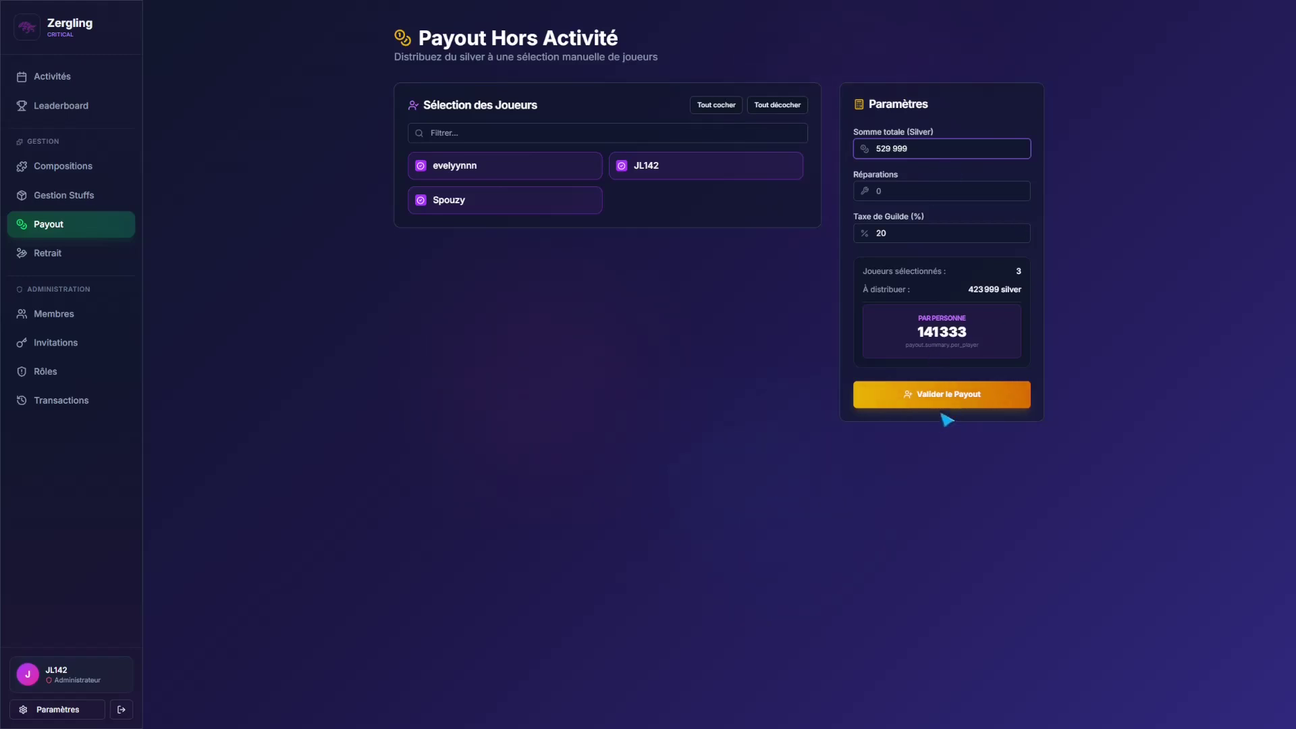
{"action": "left_click", "coordinate": [946, 397]}
{"action": "left_click", "coordinate": [748, 399]}
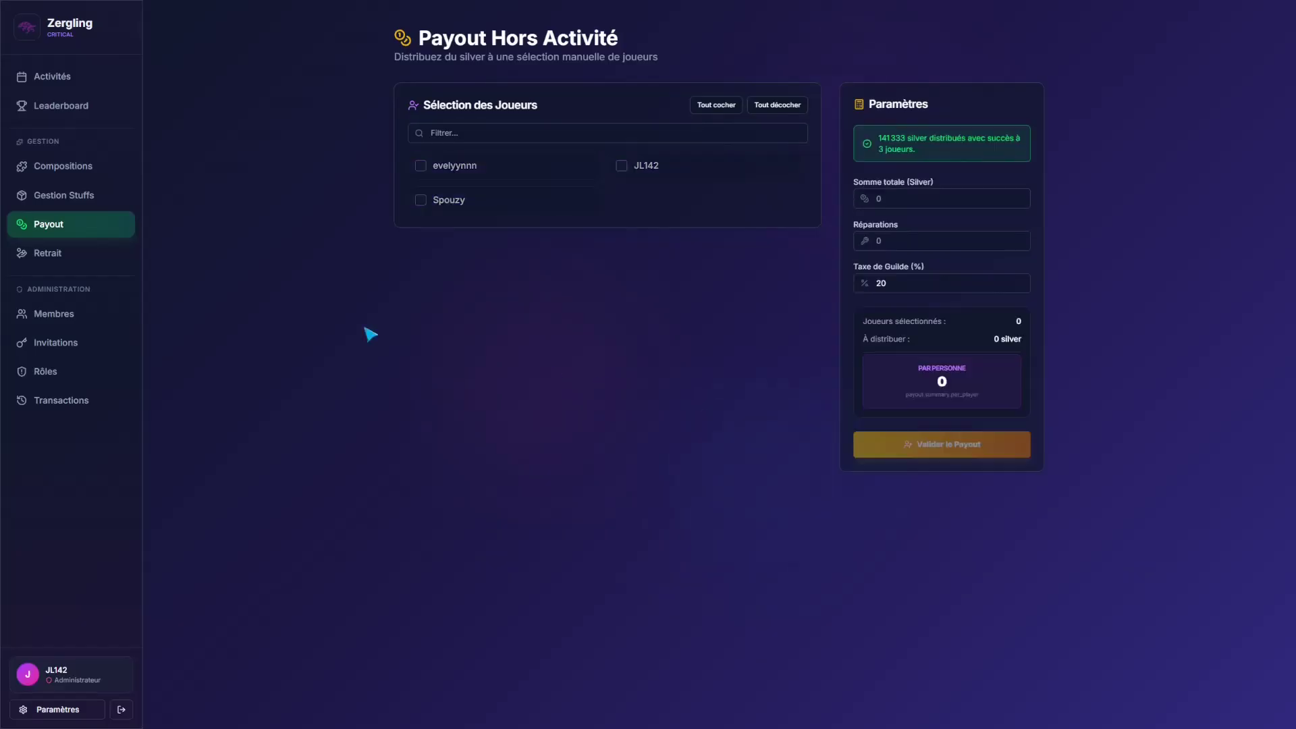
{"action": "left_click", "coordinate": [80, 262]}
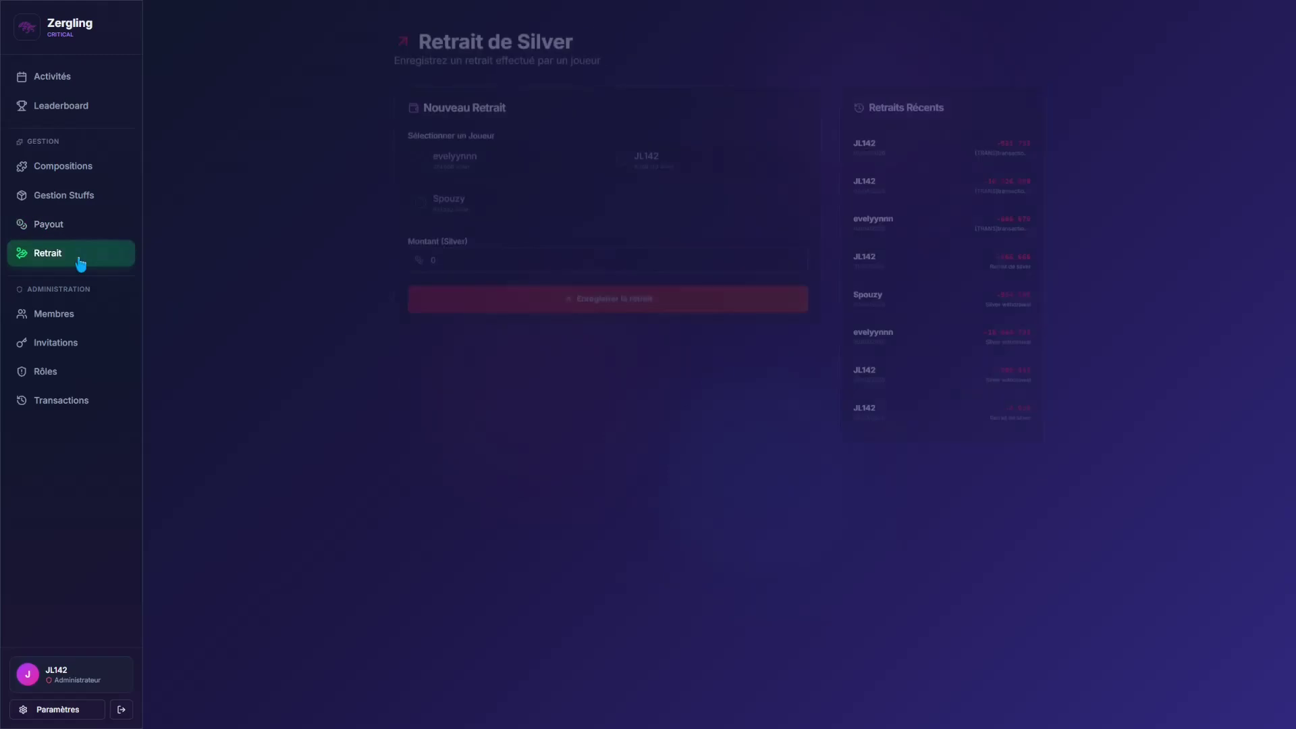
Step: Withdraw the administrator's full 6 358 133 silver balance, leaving it at 0
{"action": "left_click", "coordinate": [650, 169]}
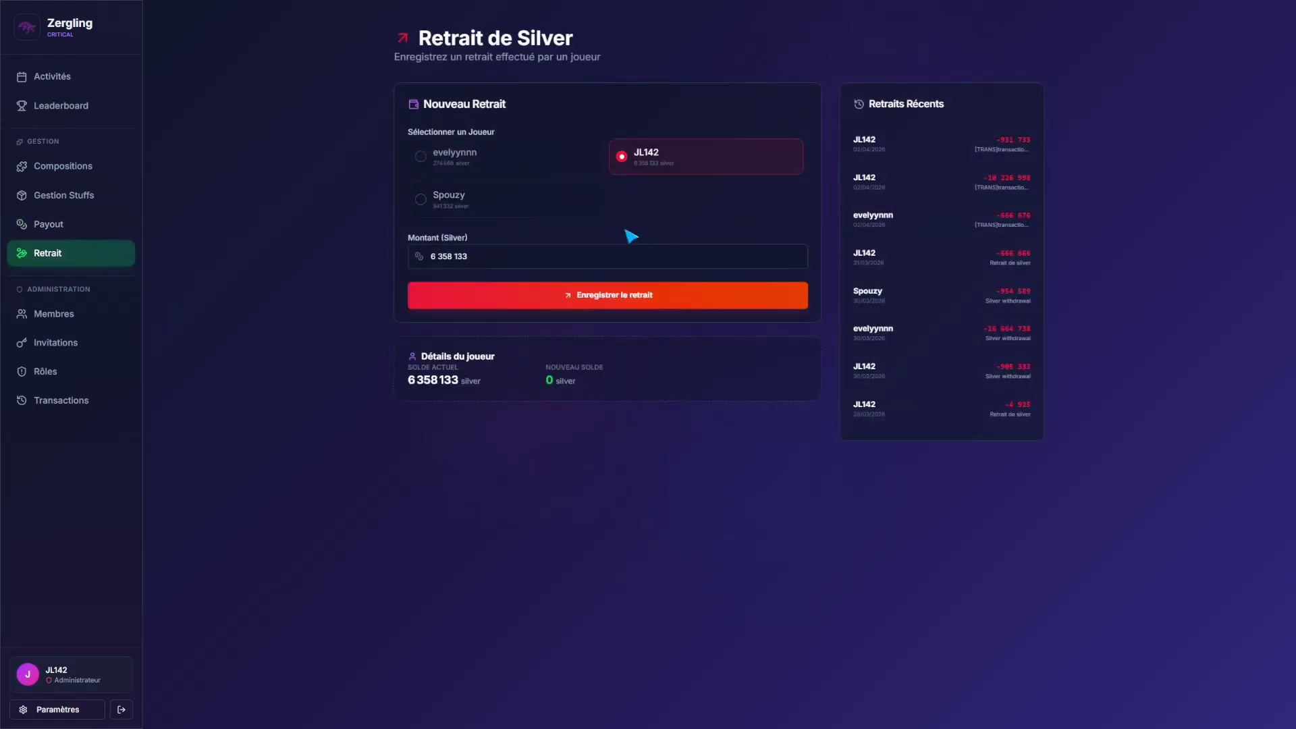
{"action": "left_click", "coordinate": [567, 305]}
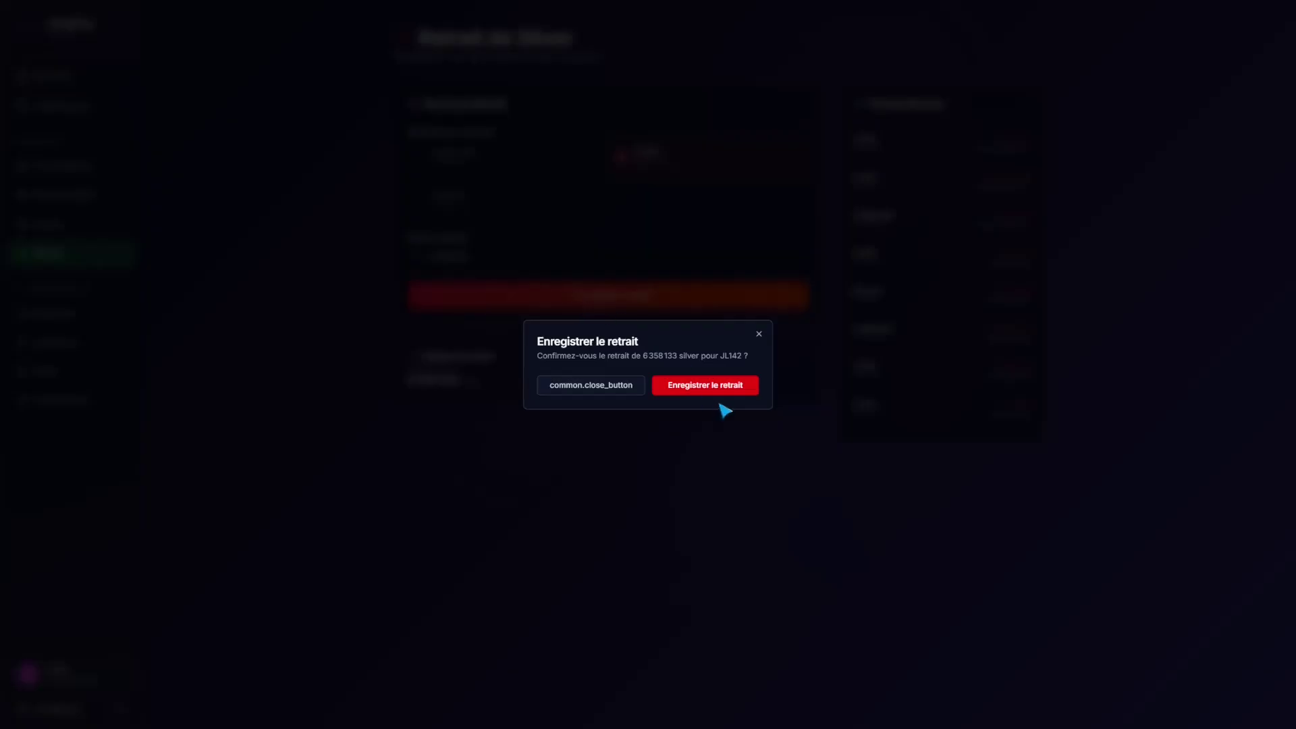
{"action": "left_click", "coordinate": [722, 385]}
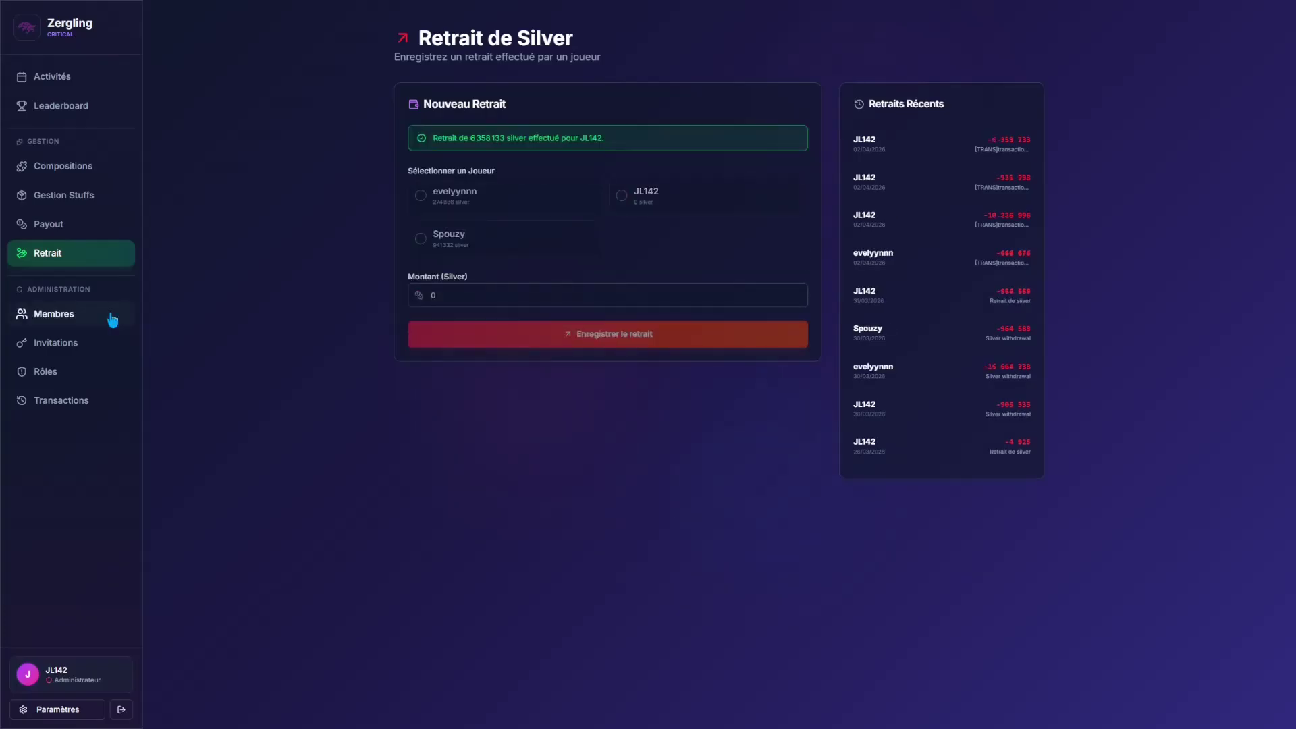
{"action": "left_click", "coordinate": [113, 320]}
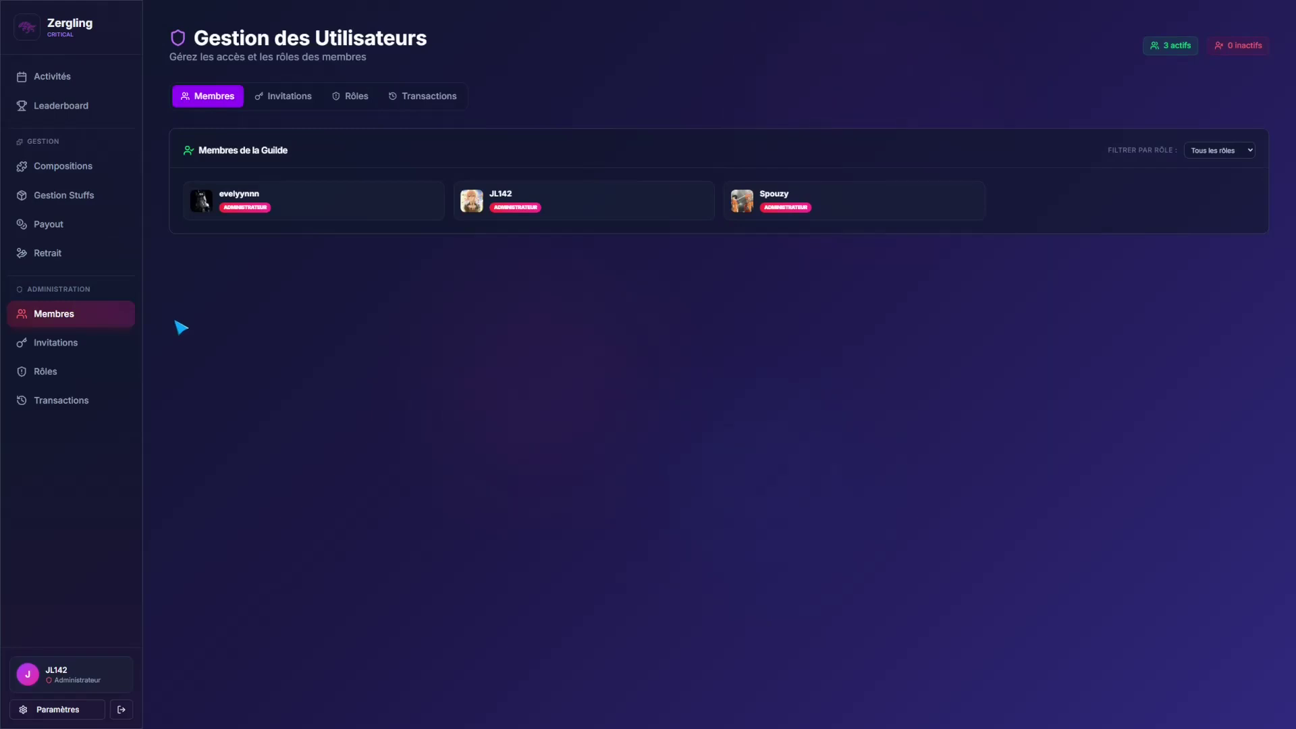
Step: Look at a member's role editor, the invitation codes, and the role permissions
{"action": "mouse_move", "coordinate": [743, 206]}
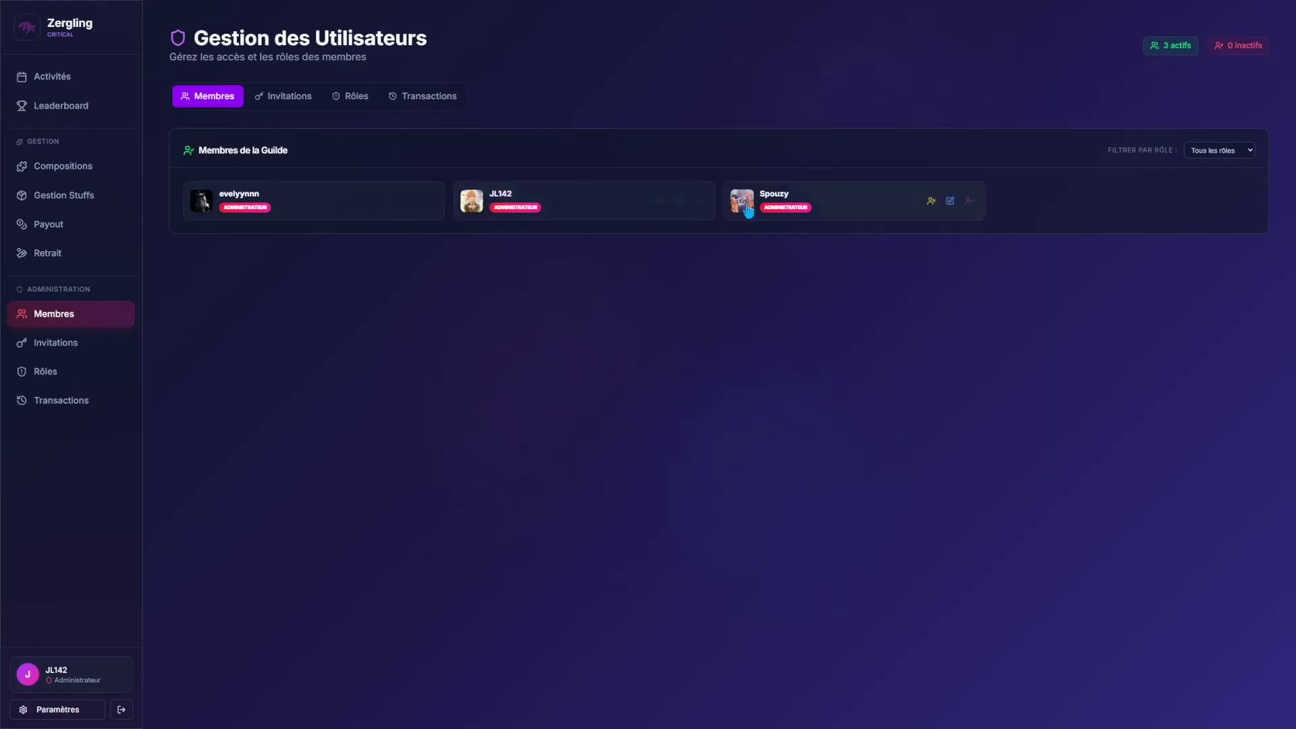
{"action": "left_click", "coordinate": [951, 202]}
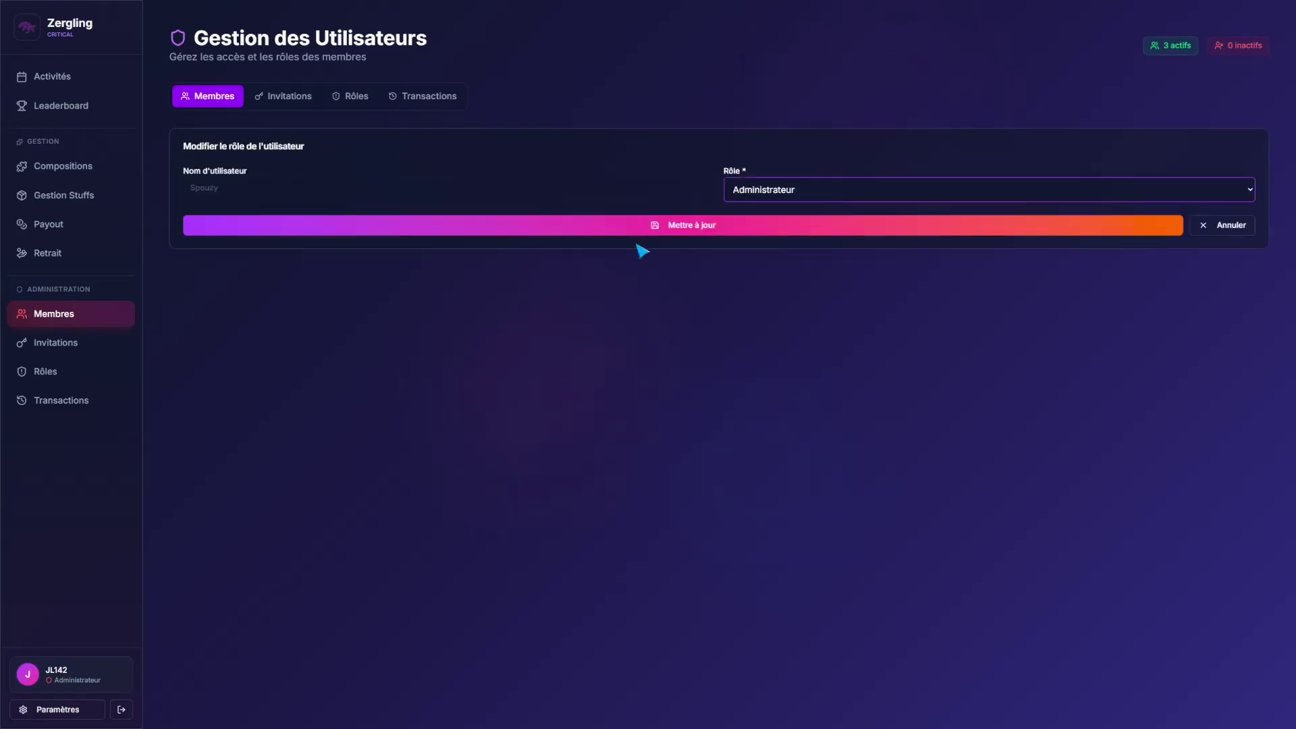
{"action": "left_click", "coordinate": [276, 101]}
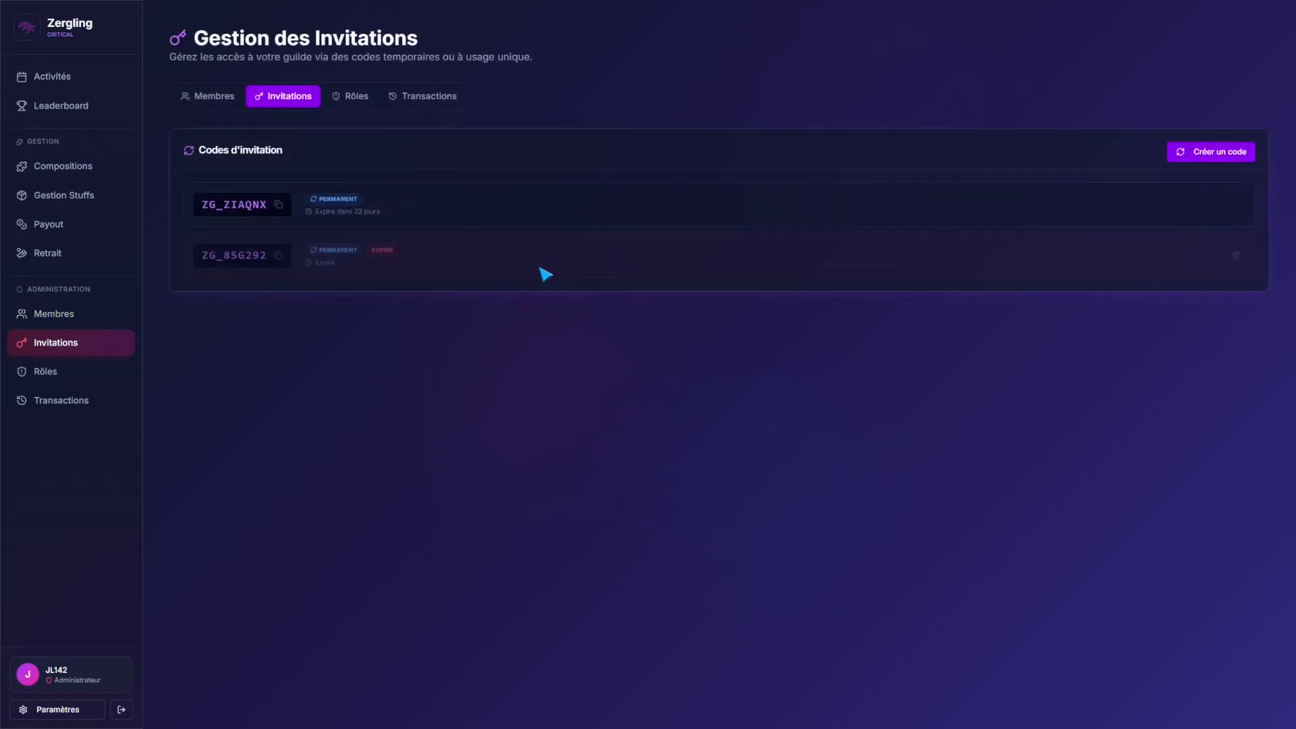
{"action": "left_click", "coordinate": [352, 104]}
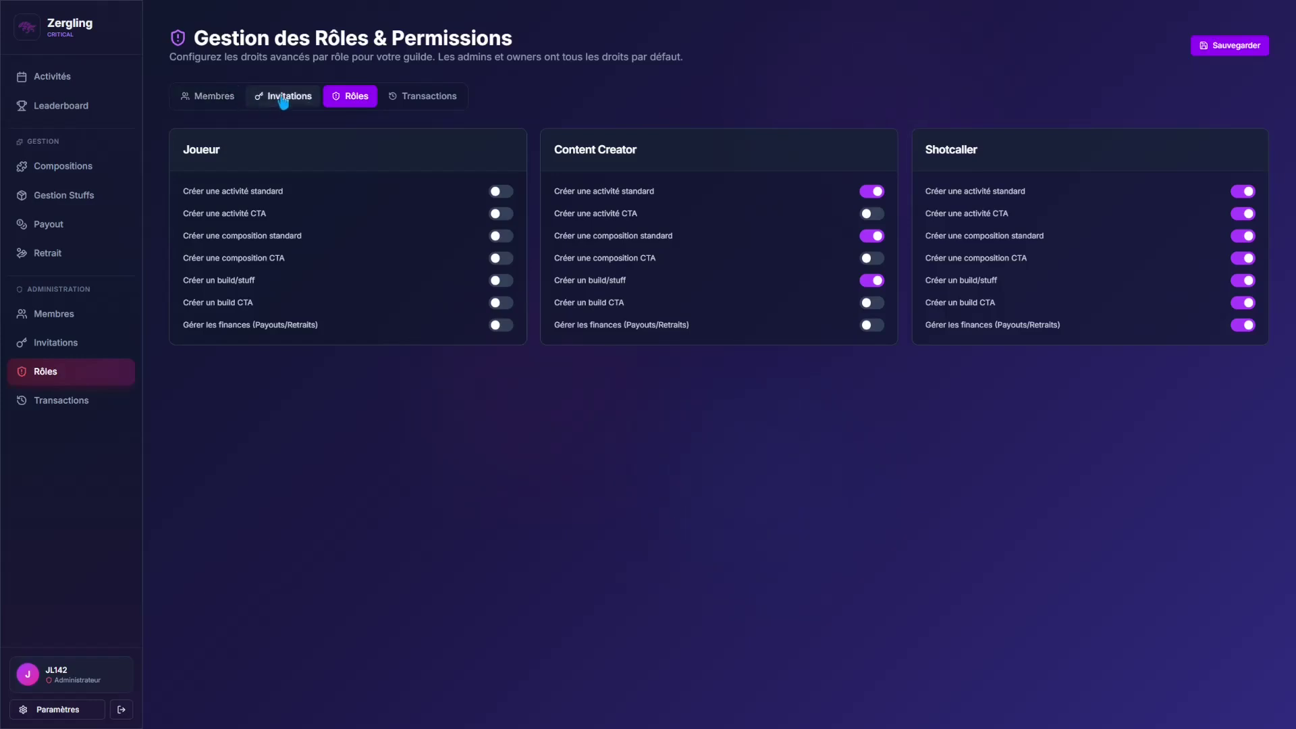
Step: Scroll through the guild transaction history, then return to the activities list
{"action": "left_click", "coordinate": [211, 98]}
{"action": "left_click", "coordinate": [398, 96]}
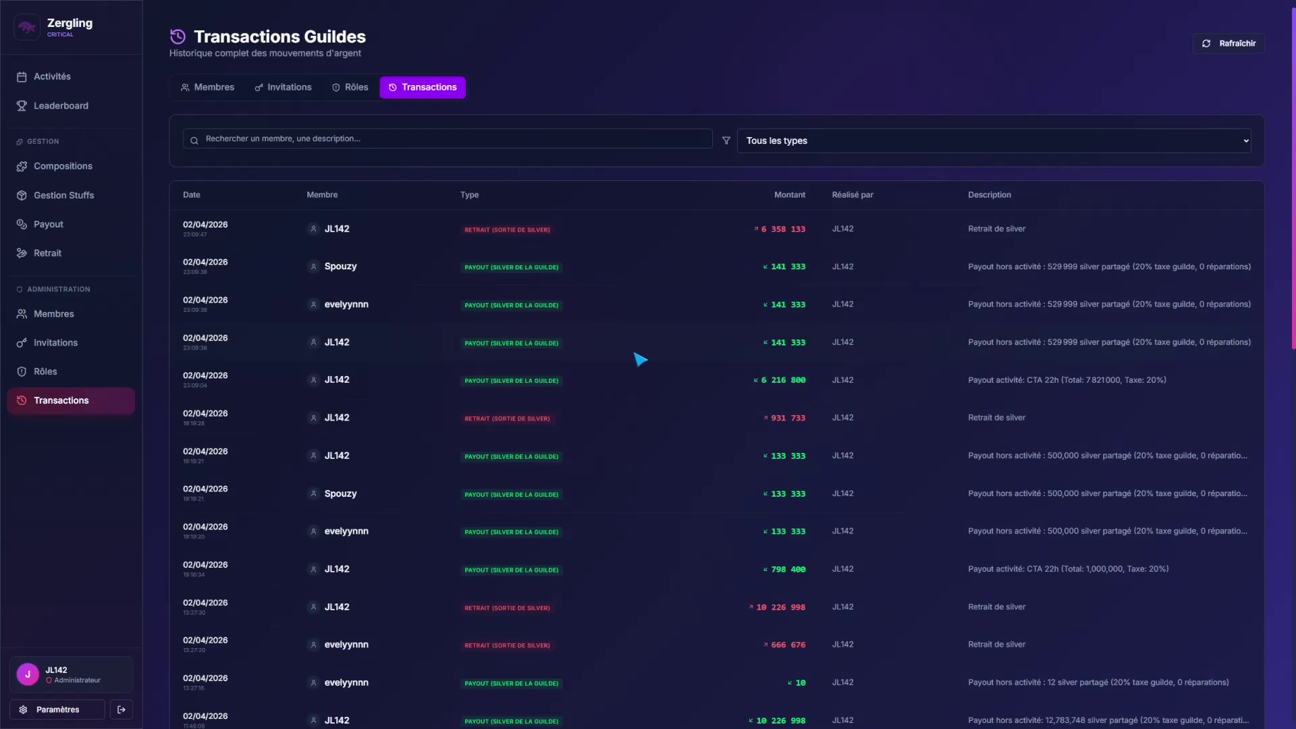
{"action": "scroll", "coordinate": [641, 358], "scroll_direction": "down", "scroll_amount": 10}
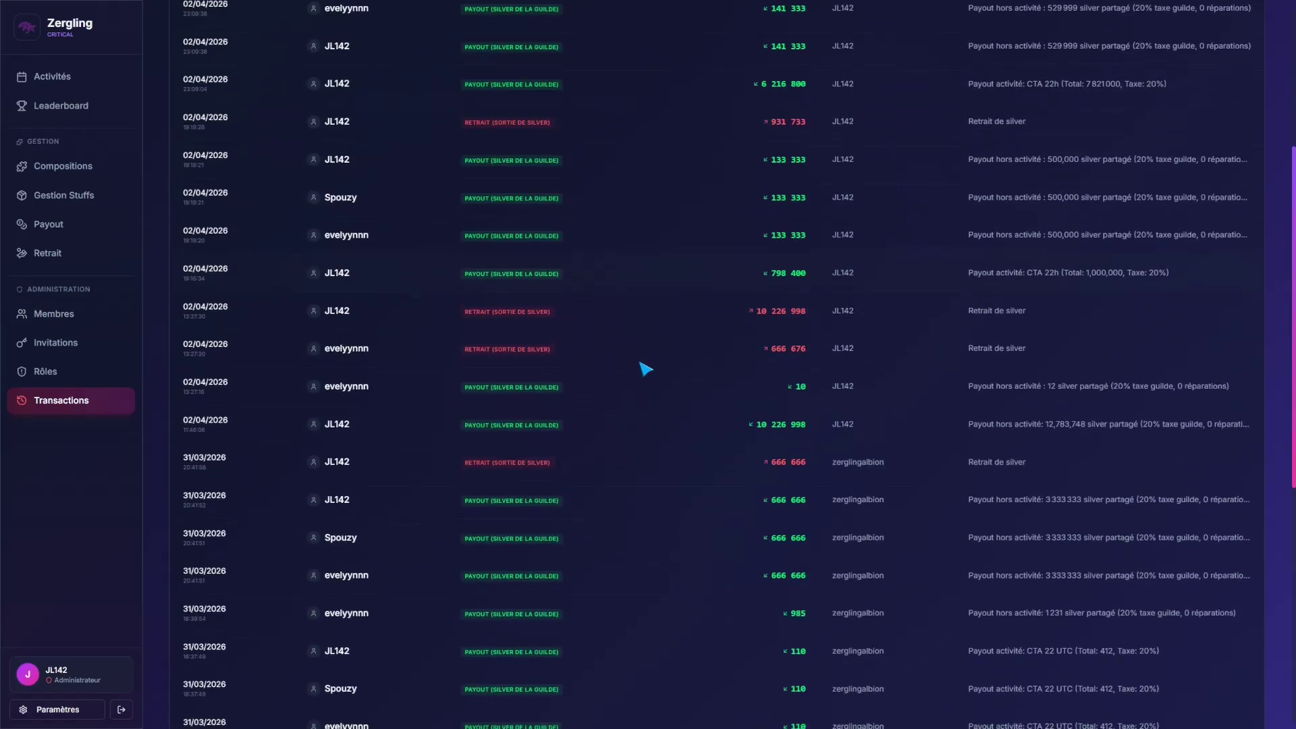
{"action": "scroll", "coordinate": [646, 374], "scroll_direction": "up", "scroll_amount": 10}
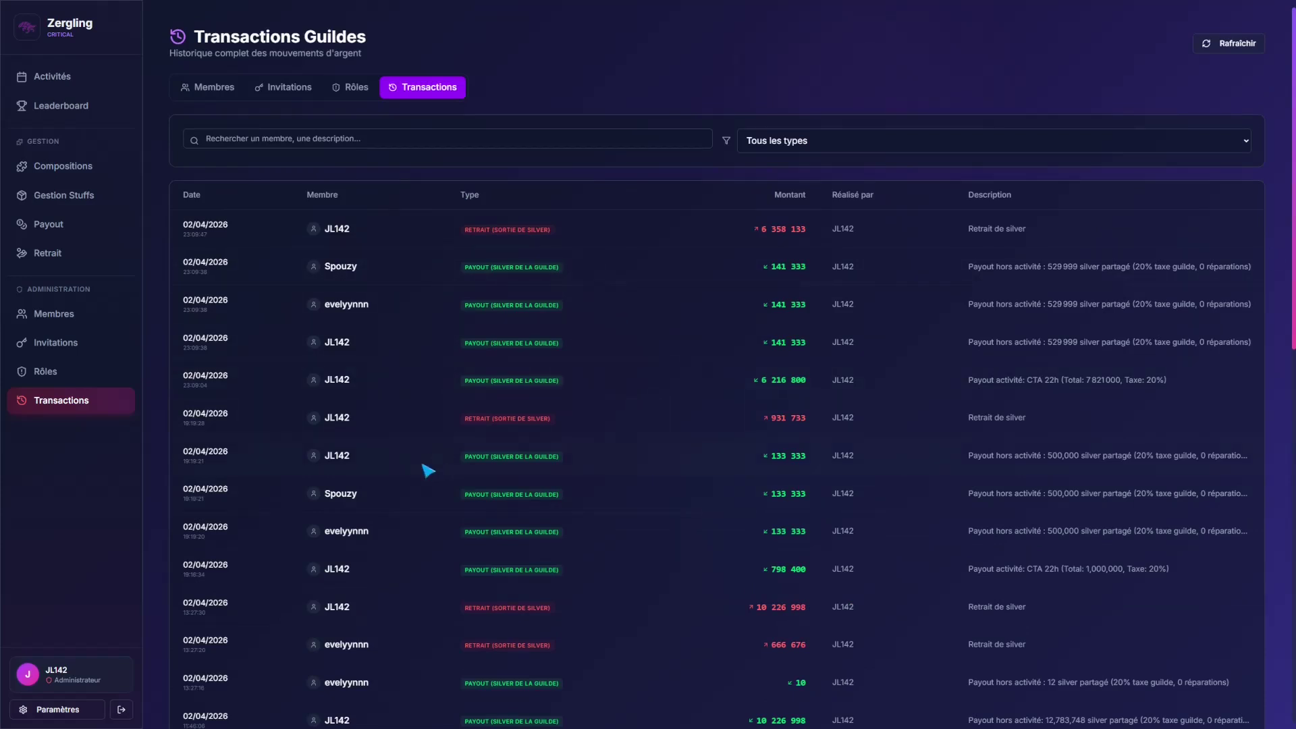
{"action": "left_click", "coordinate": [68, 78]}
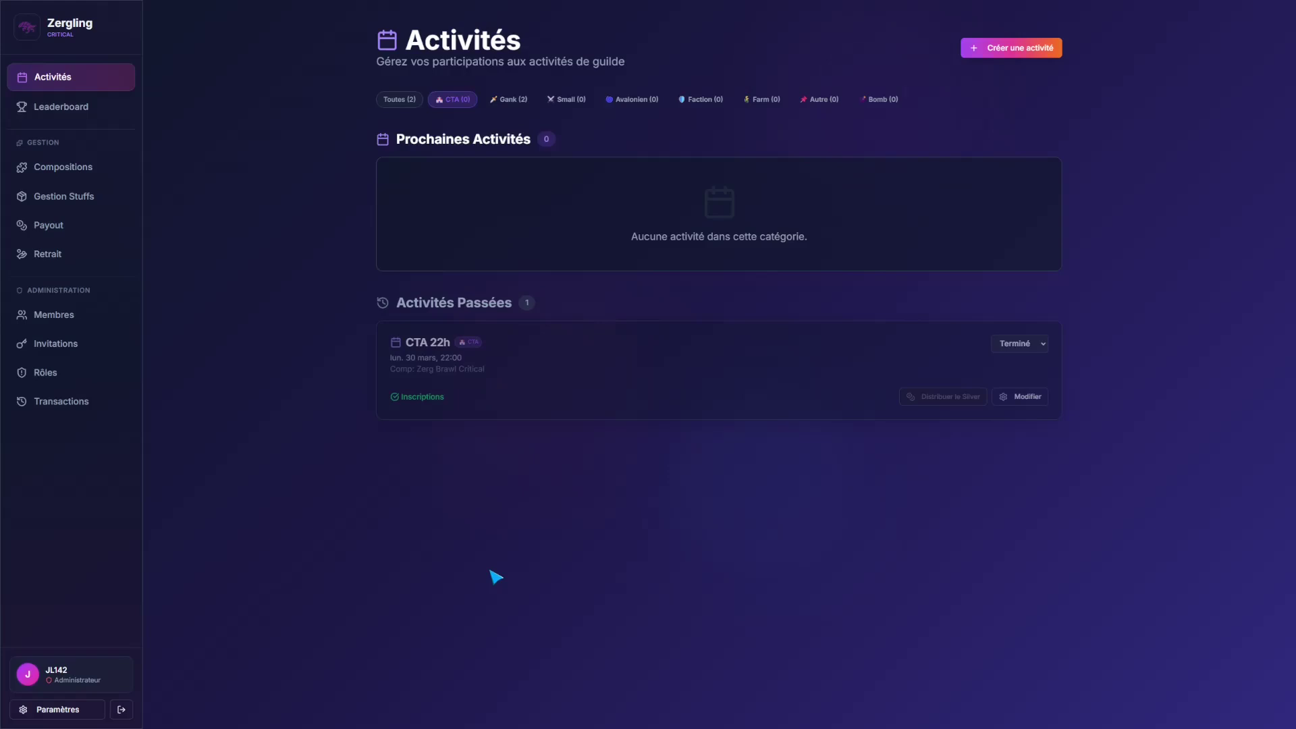
Step: View the silver leaderboard, then your own profile showing 0 silver
{"action": "left_click", "coordinate": [76, 115]}
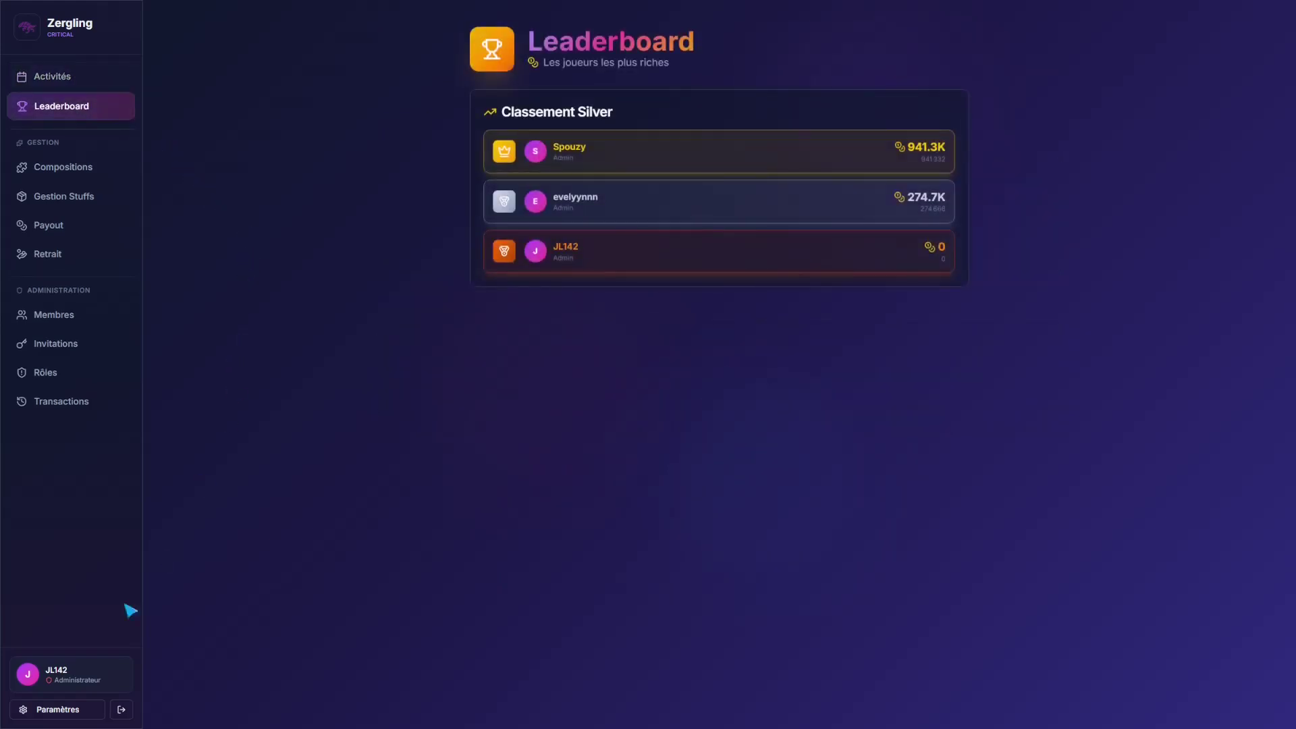
{"action": "left_click", "coordinate": [67, 679]}
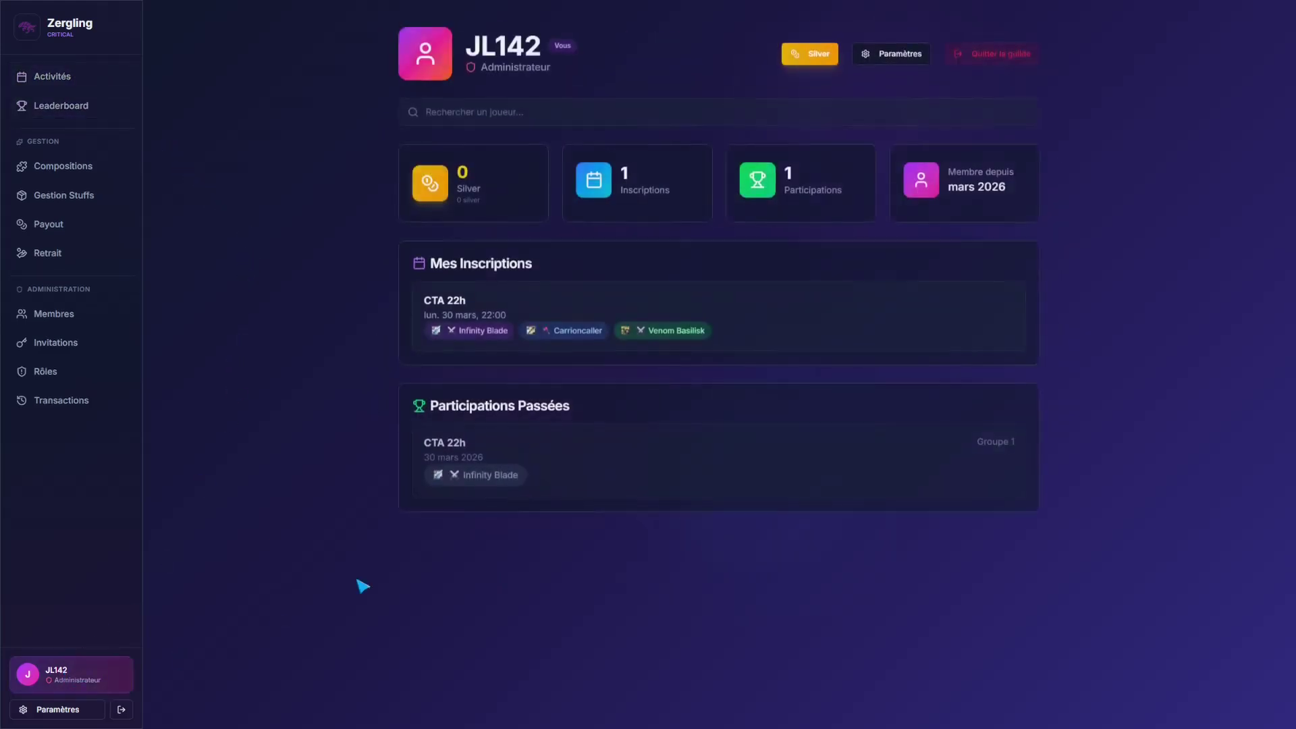